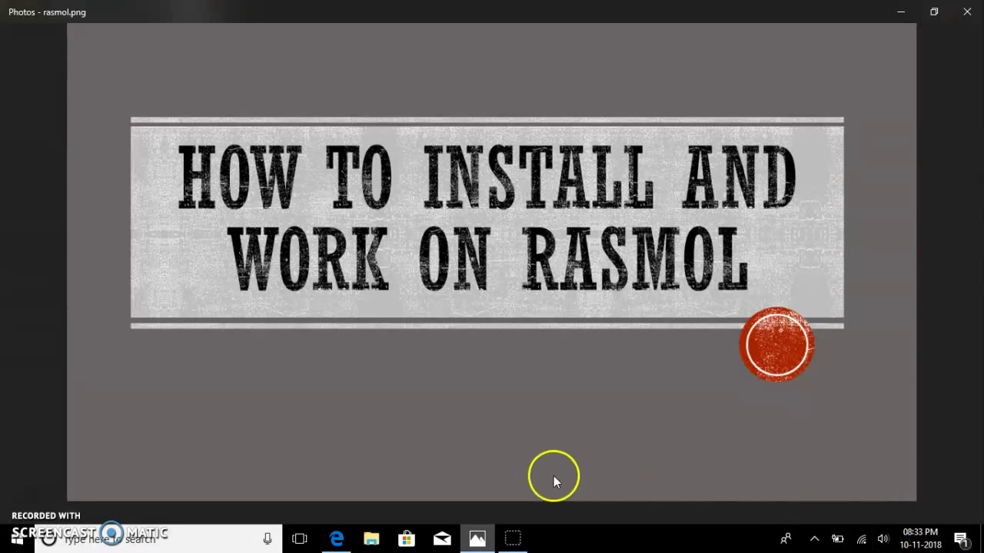
- Minimize the Photos window showing the rasmol.png title slide
{"action": "left_click", "coordinate": [469, 540]}
- Google 'rasmol' in Edge, open the openrasmol.org home page, then minimize the browser
{"action": "left_click", "coordinate": [339, 538]}
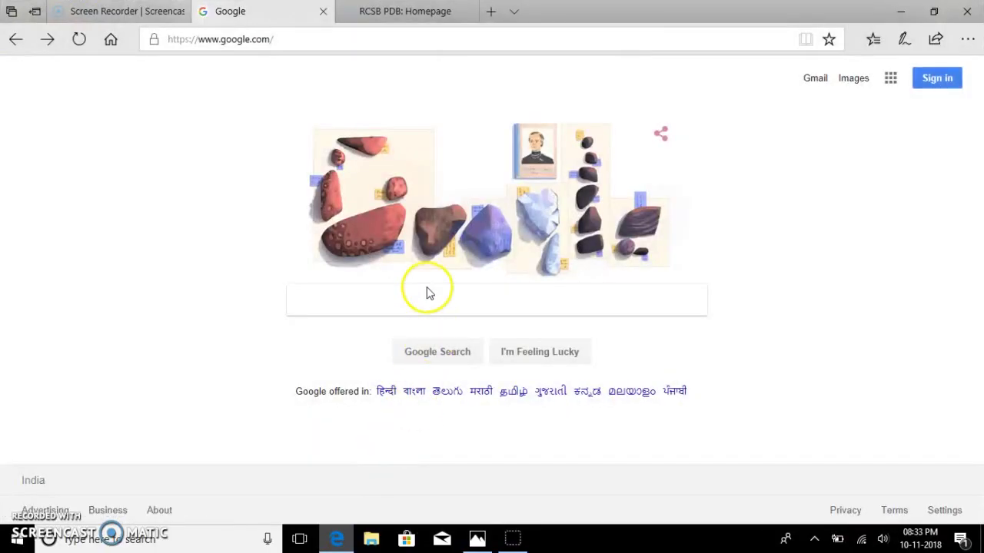
{"action": "left_click", "coordinate": [424, 297]}
{"action": "type", "text": "rasmol"}
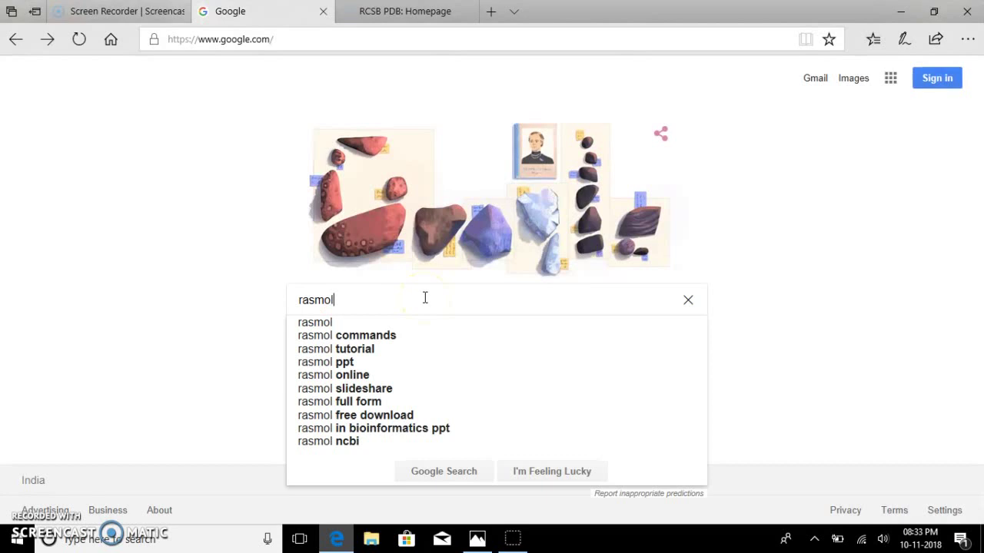
{"action": "key", "text": "Return"}
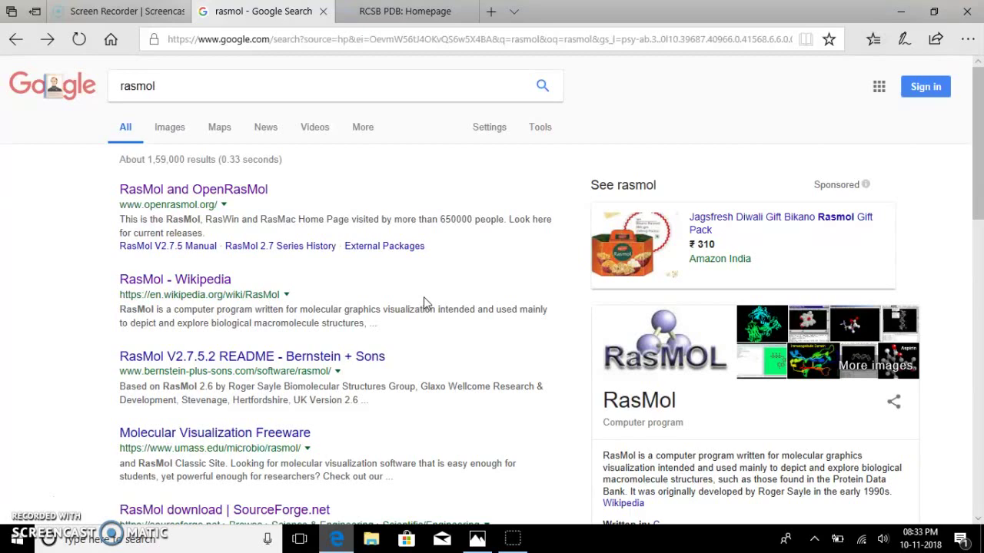
{"action": "left_click", "coordinate": [255, 197]}
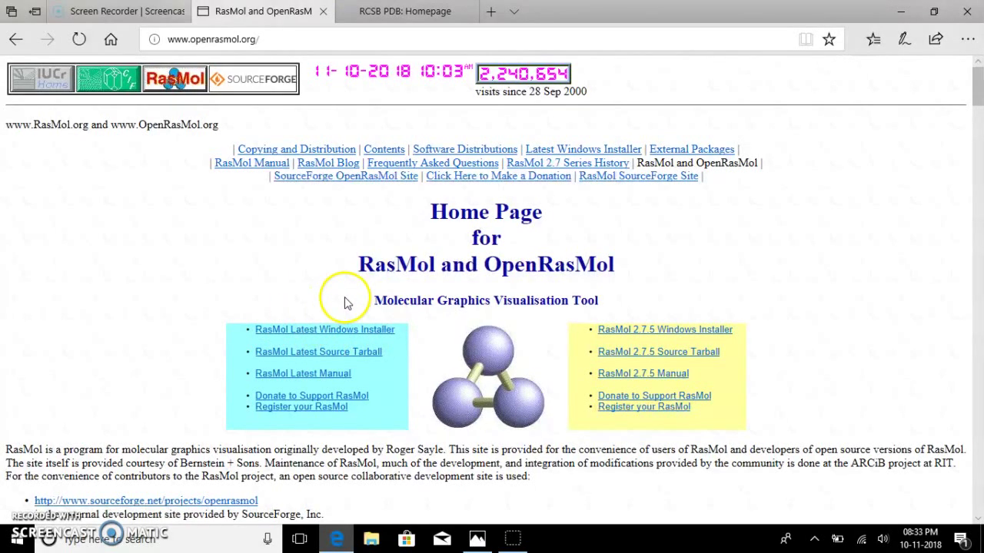
{"action": "left_click", "coordinate": [904, 8]}
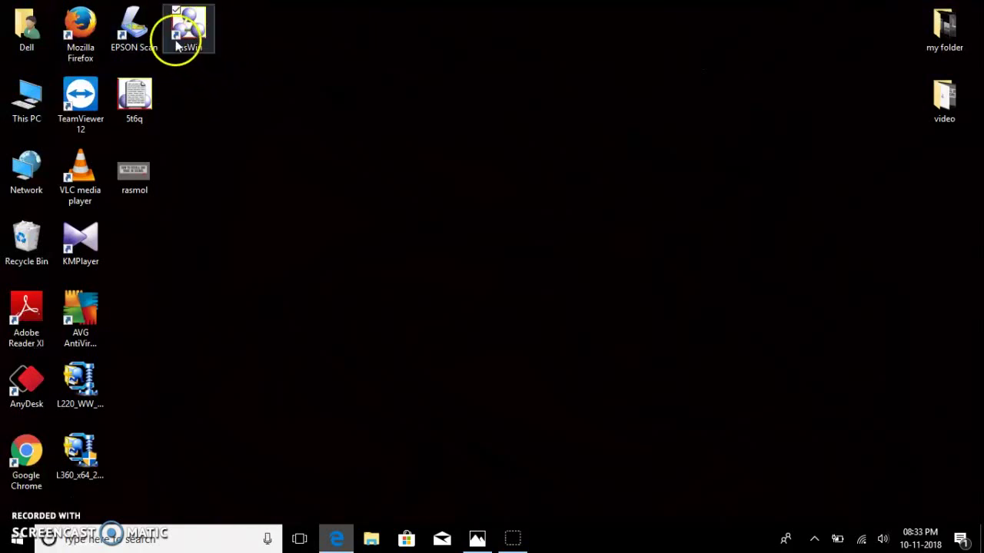
- Start RasWin, dismiss the About notice, view the command line, then minimize both RasMol windows
{"action": "double_click", "coordinate": [193, 31]}
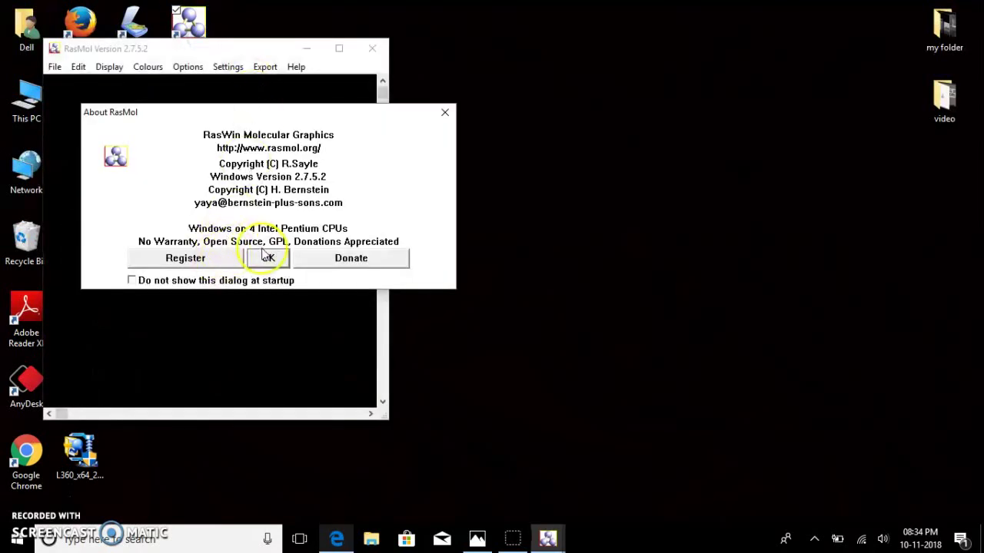
{"action": "left_click", "coordinate": [263, 256]}
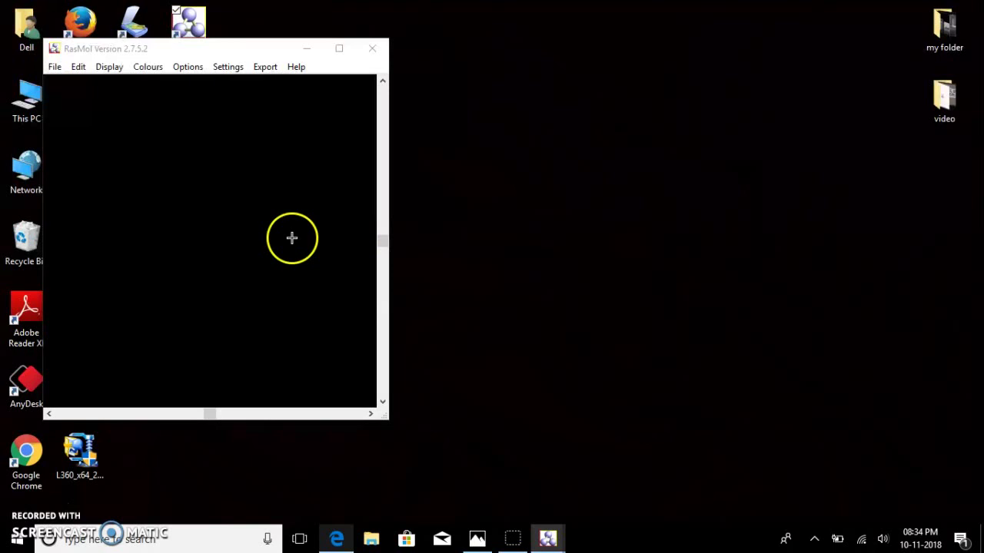
{"action": "mouse_move", "coordinate": [547, 538]}
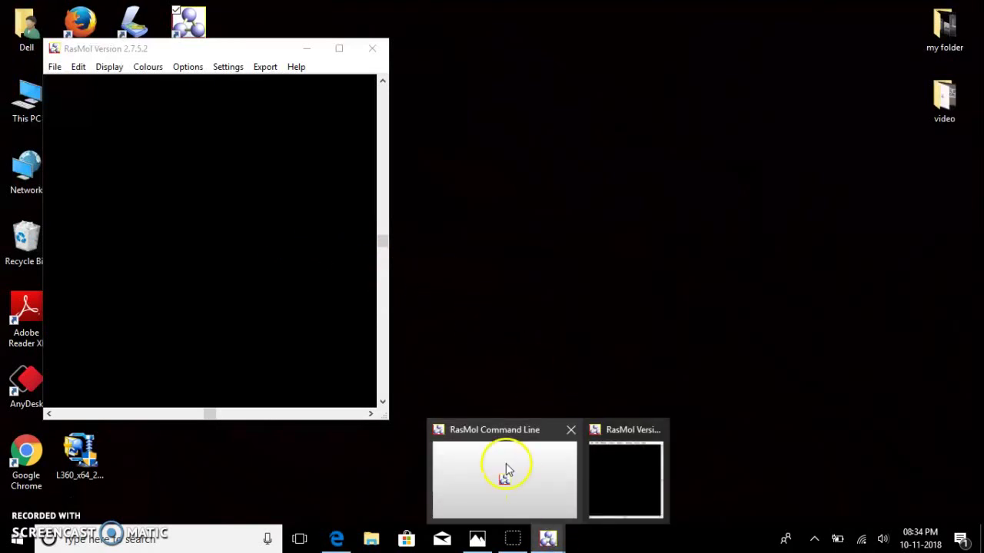
{"action": "left_click", "coordinate": [506, 464]}
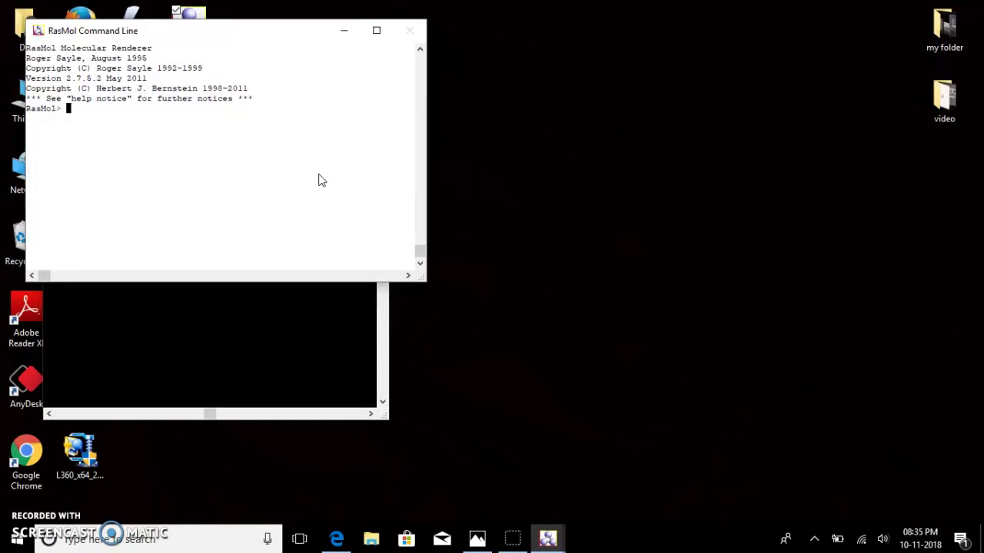
{"action": "left_click", "coordinate": [345, 31]}
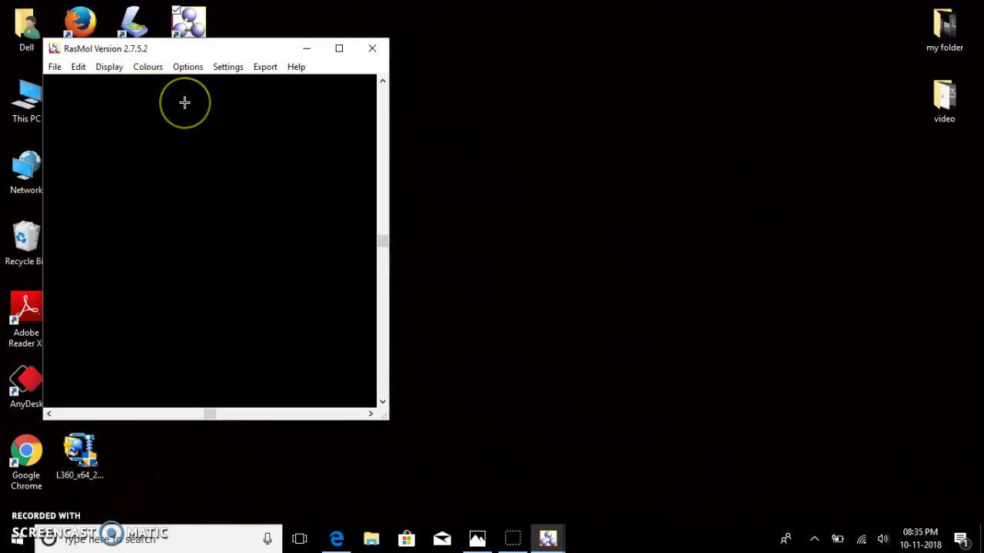
{"action": "left_click", "coordinate": [305, 51]}
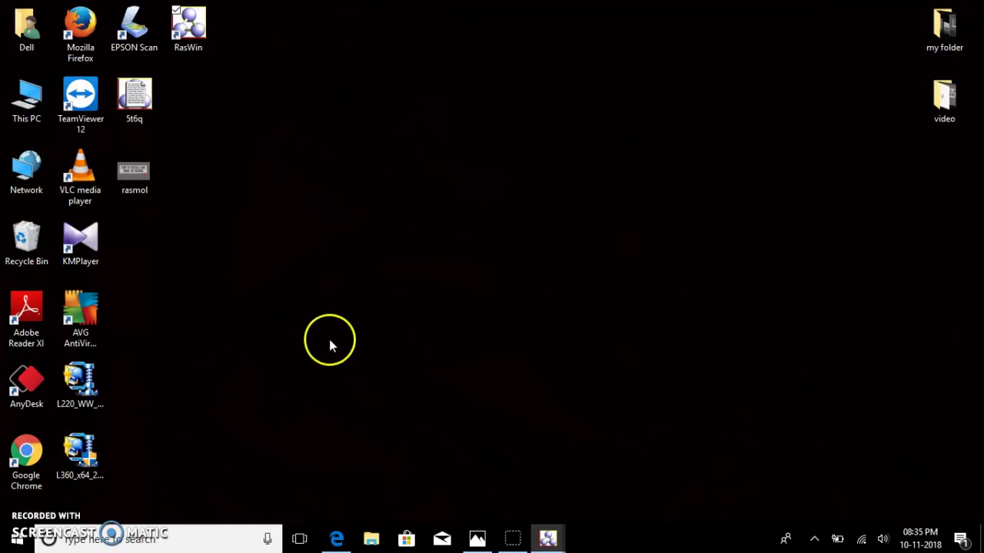
- Back in Edge's RCSB PDB tab, search the Protein Data Bank for 'cyp450'
{"action": "left_click", "coordinate": [337, 538]}
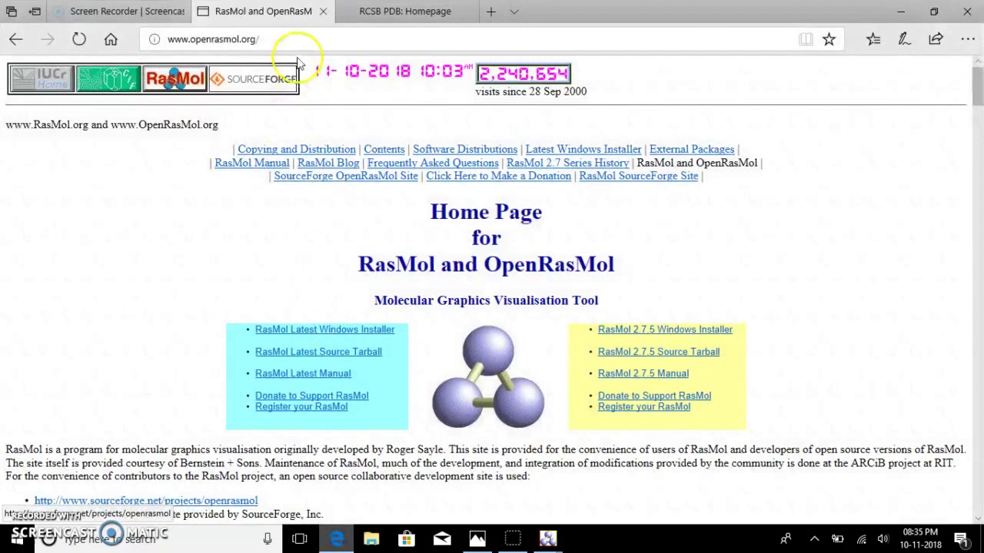
{"action": "left_click", "coordinate": [342, 17]}
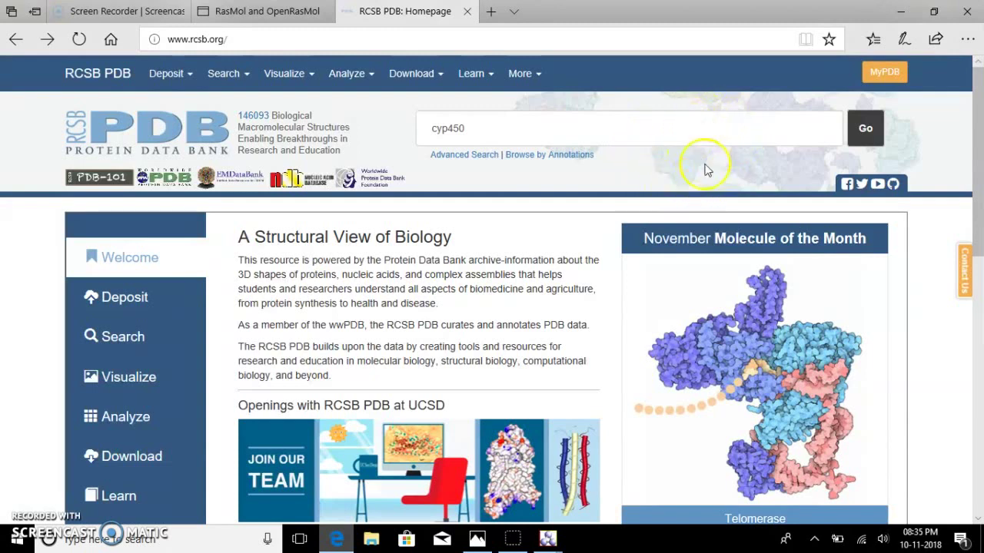
{"action": "left_click", "coordinate": [462, 126]}
{"action": "left_click_drag", "start_coordinate": [464, 127], "coordinate": [422, 133]}
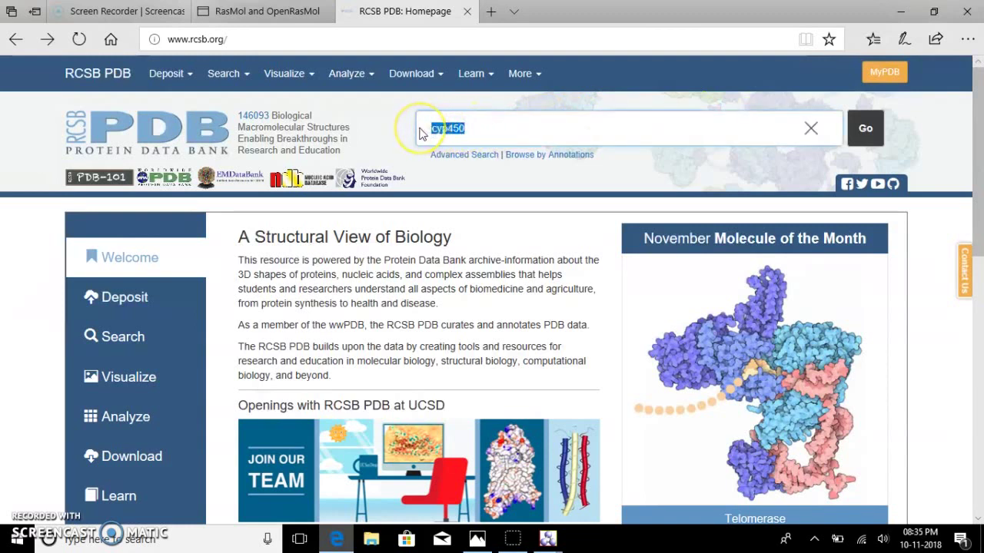
{"action": "left_click", "coordinate": [493, 138]}
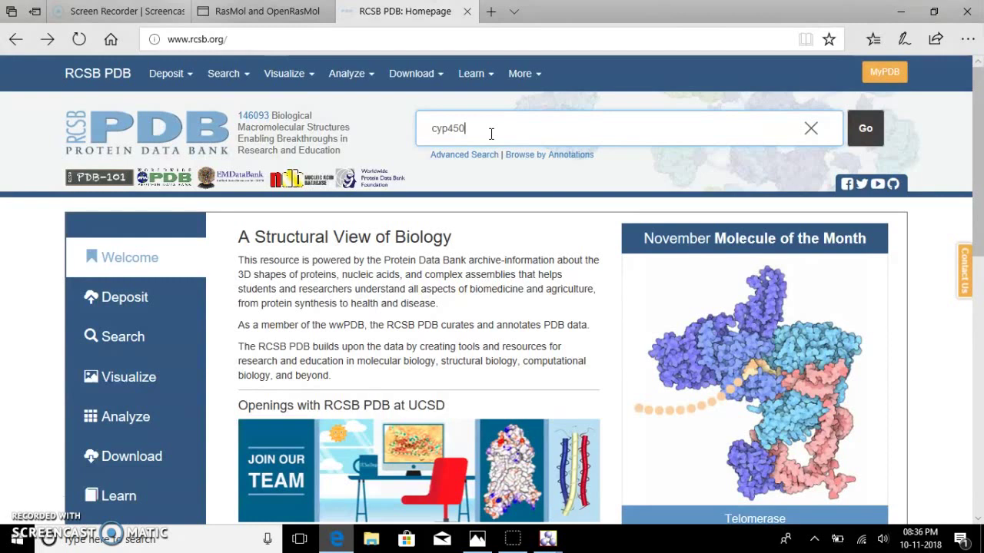
{"action": "left_click", "coordinate": [454, 126]}
{"action": "left_click", "coordinate": [864, 135]}
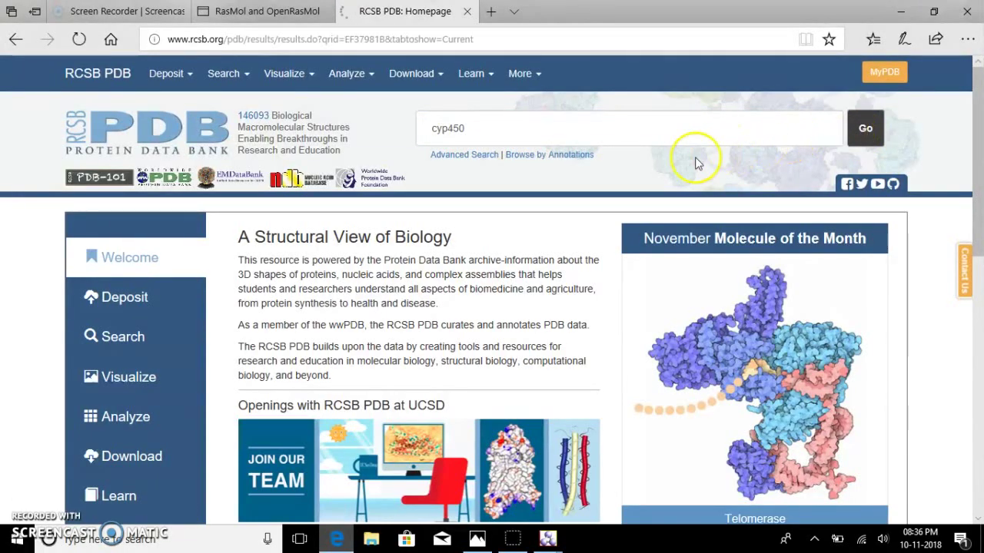
{"action": "scroll", "coordinate": [581, 202], "scroll_direction": "down", "scroll_amount": 5}
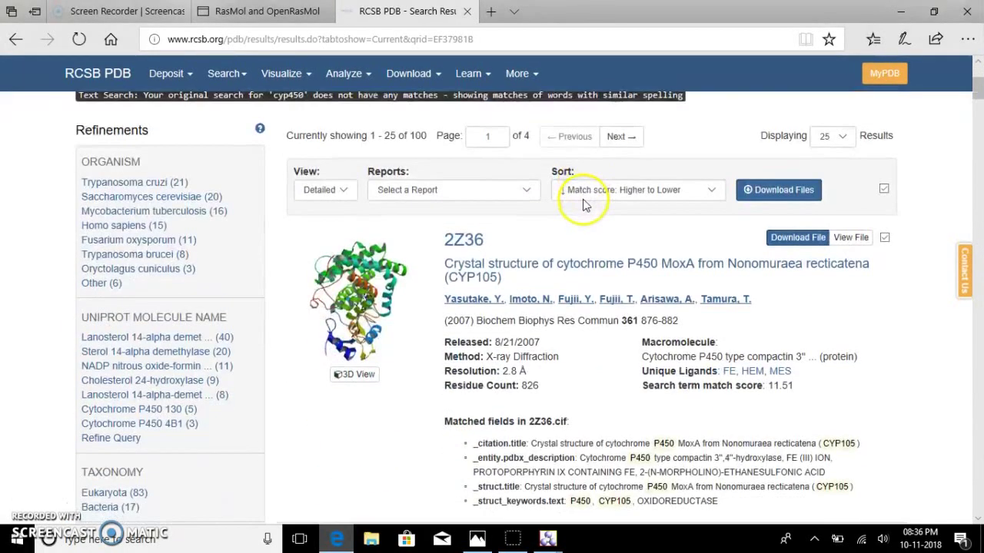
- Open the 5T6Q cytochrome P450 4B1 entry, download it in PDB Format, and minimize Edge
{"action": "scroll", "coordinate": [461, 249], "scroll_direction": "down", "scroll_amount": 1}
{"action": "left_click", "coordinate": [482, 262]}
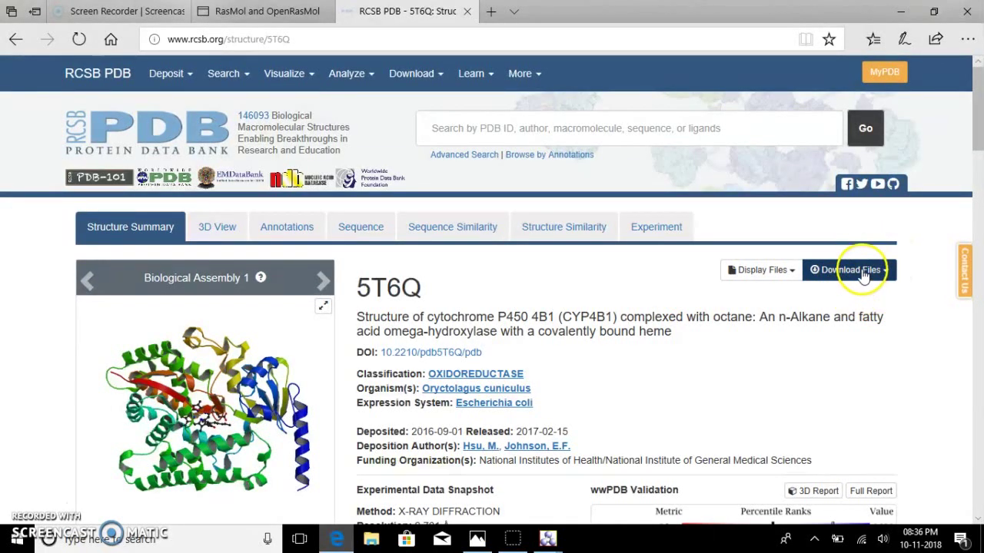
{"action": "left_click", "coordinate": [864, 273]}
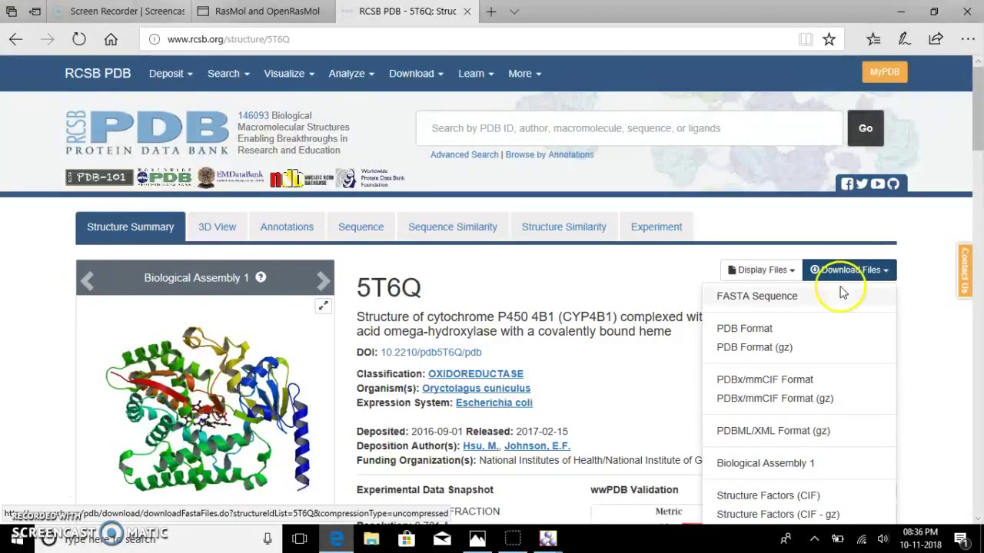
{"action": "left_click", "coordinate": [764, 330]}
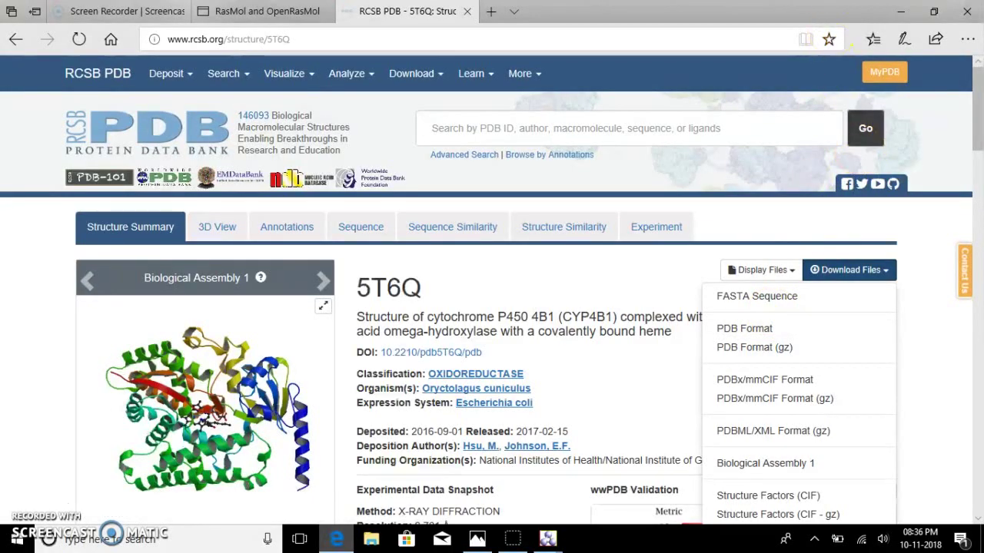
{"action": "left_click", "coordinate": [900, 10]}
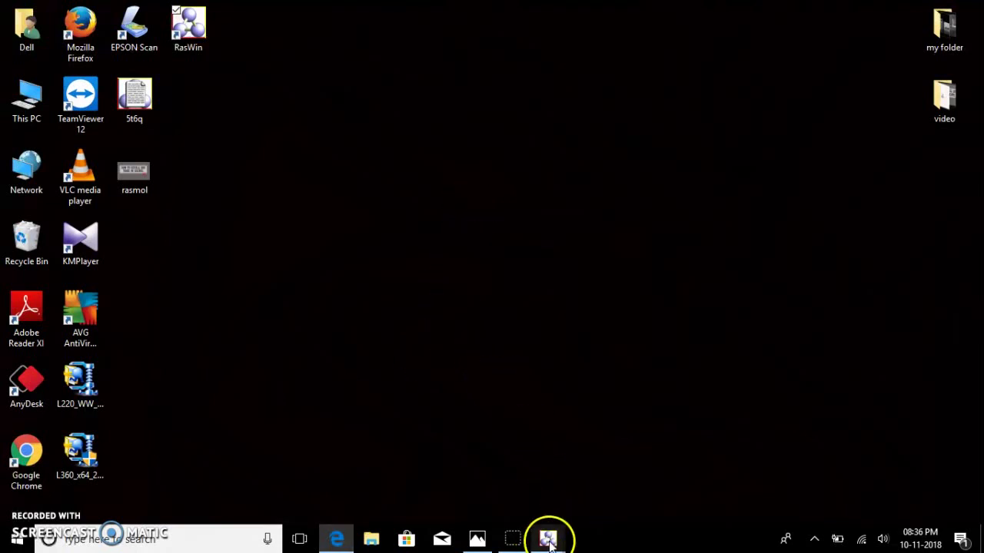
- Restore RasMol and load the 5t6q file from the Desktop via File > Open
{"action": "mouse_move", "coordinate": [547, 538]}
{"action": "left_click", "coordinate": [612, 482]}
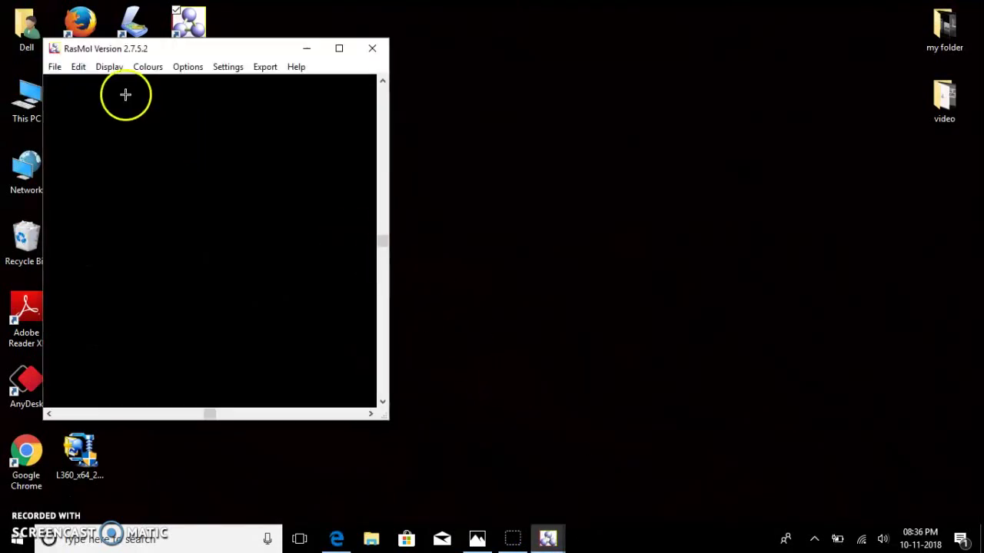
{"action": "left_click", "coordinate": [57, 67]}
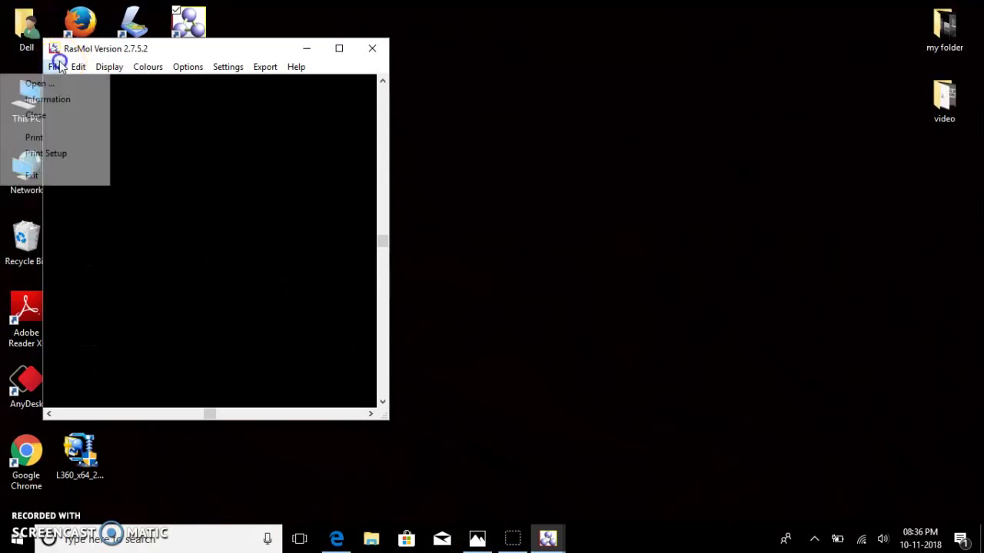
{"action": "left_click", "coordinate": [63, 83]}
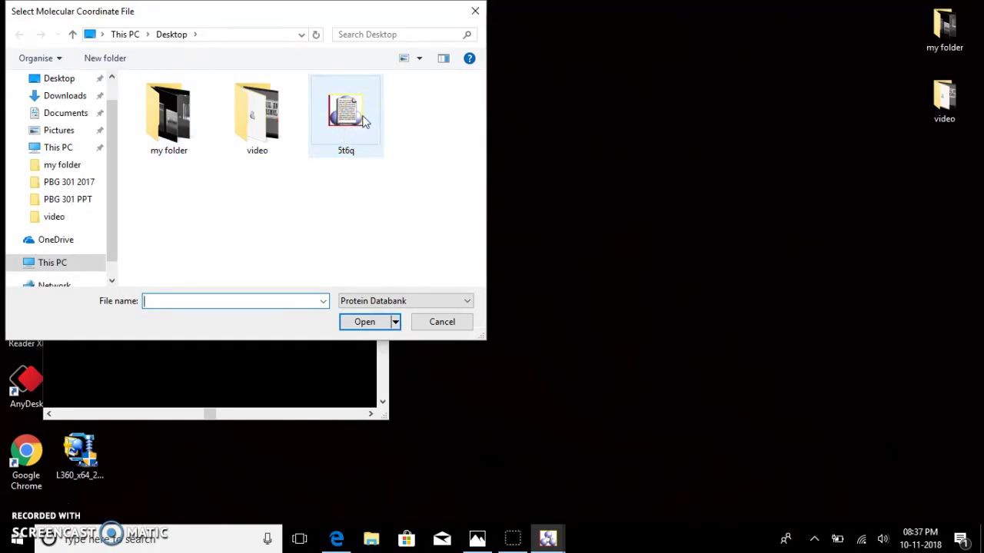
{"action": "left_click", "coordinate": [365, 121]}
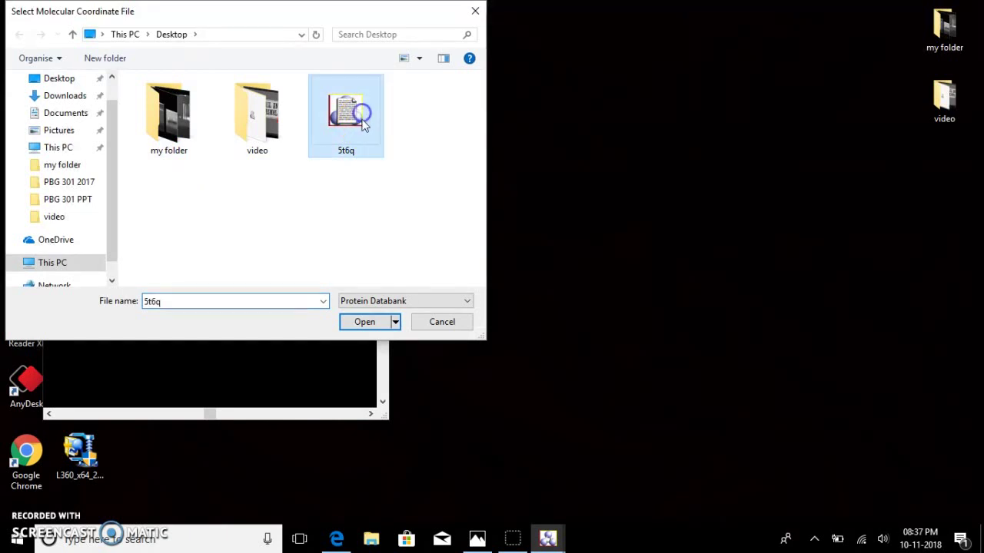
{"action": "left_click", "coordinate": [365, 322]}
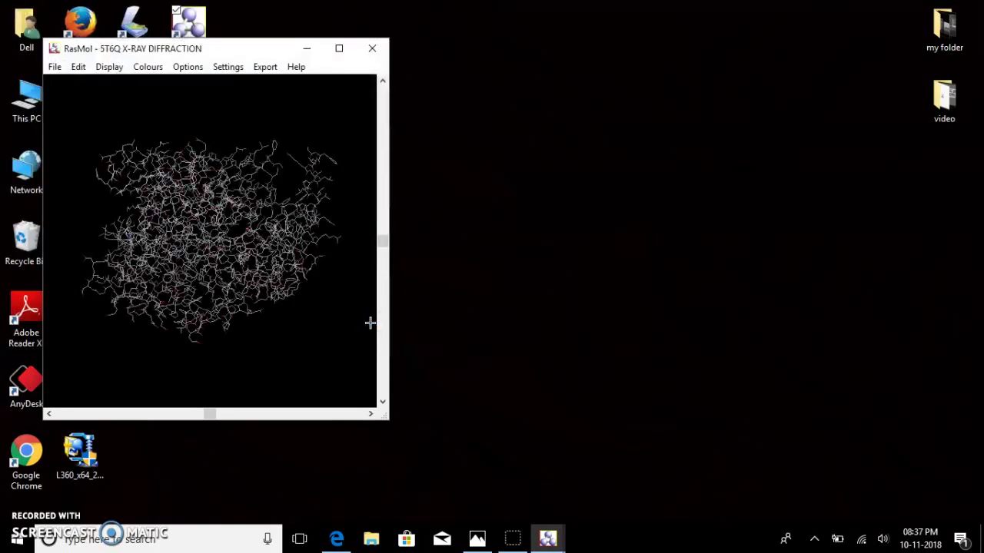
- Maximize the RasMol window holding the 5T6Q wireframe, then minimize it
{"action": "left_click", "coordinate": [339, 49]}
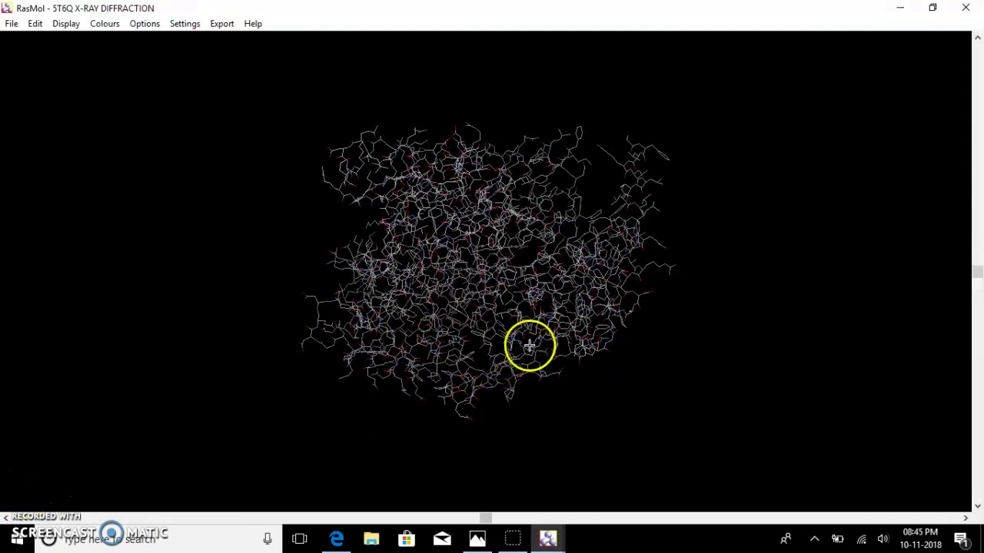
{"action": "left_click", "coordinate": [897, 9]}
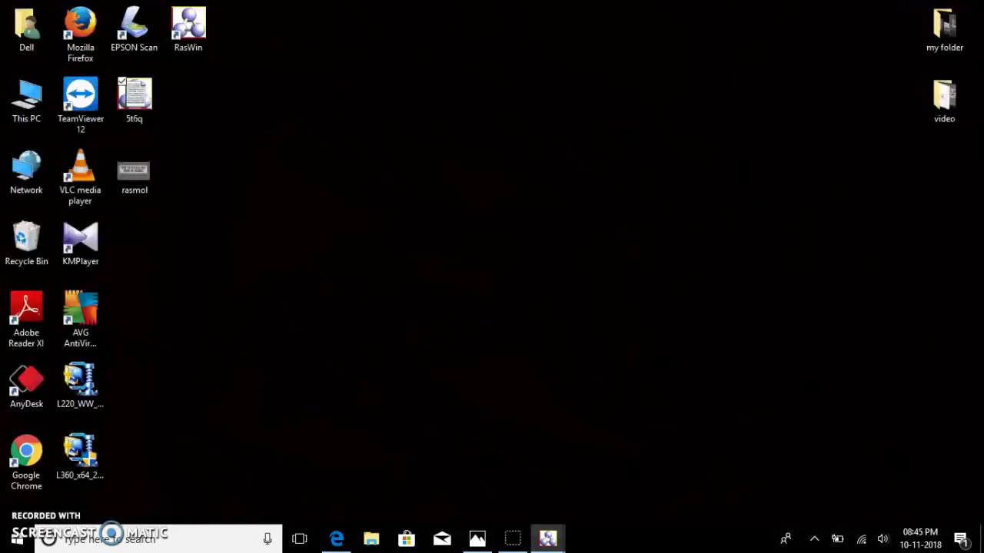
- Open the desktop 5t6q file directly in RasMol, dismiss About, and maximize the ribbon view
{"action": "double_click", "coordinate": [149, 97]}
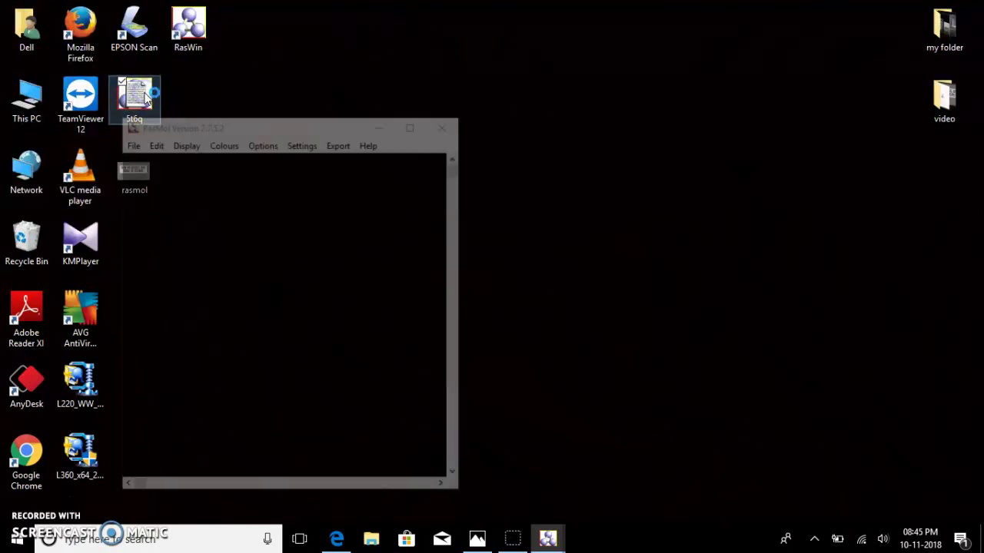
{"action": "left_click", "coordinate": [343, 333]}
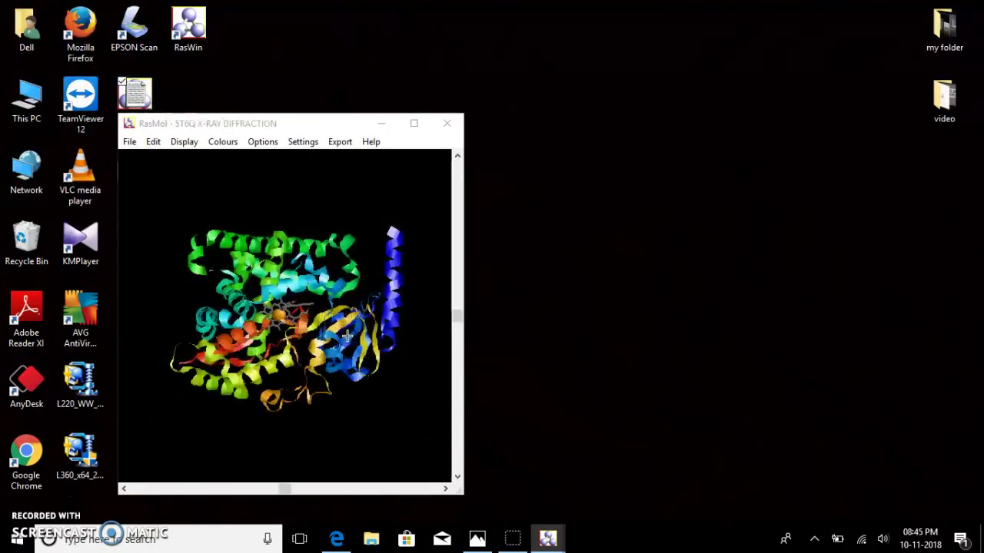
{"action": "left_click", "coordinate": [413, 123]}
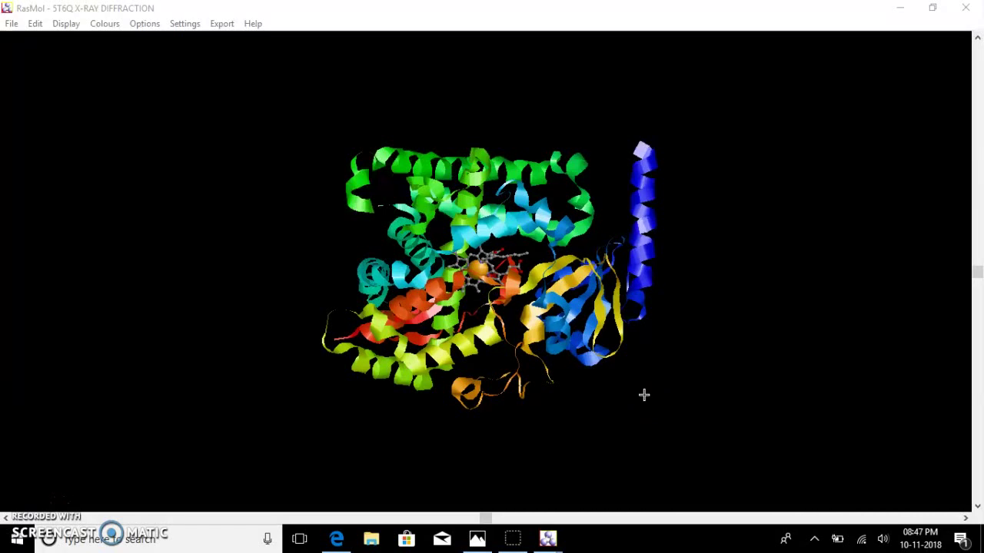
- Rotate the 5T6Q ribbon to a new orientation and shift it up and to the right
{"action": "left_click", "coordinate": [633, 397]}
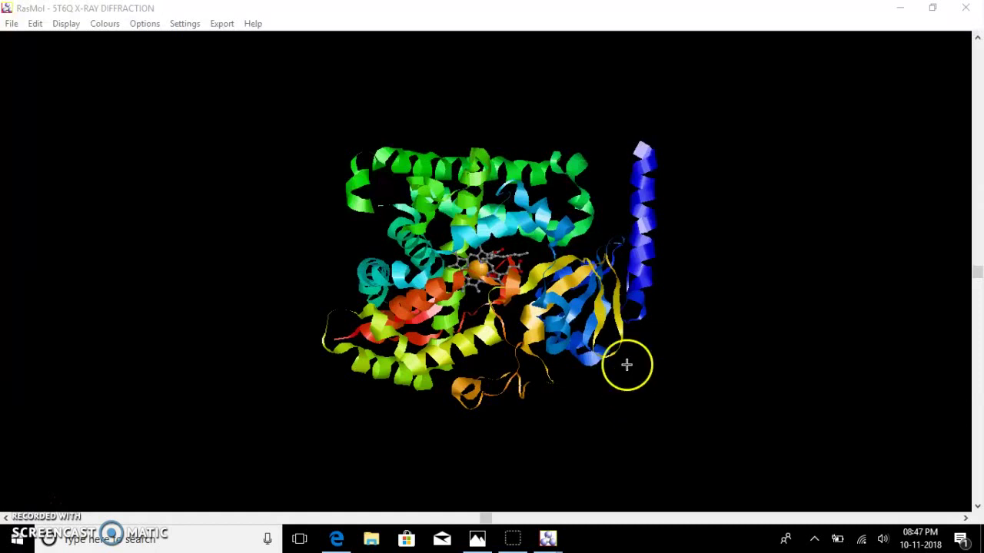
{"action": "left_click", "coordinate": [620, 235]}
{"action": "left_click_drag", "start_coordinate": [619, 235], "coordinate": [573, 207]}
{"action": "left_click", "coordinate": [567, 236]}
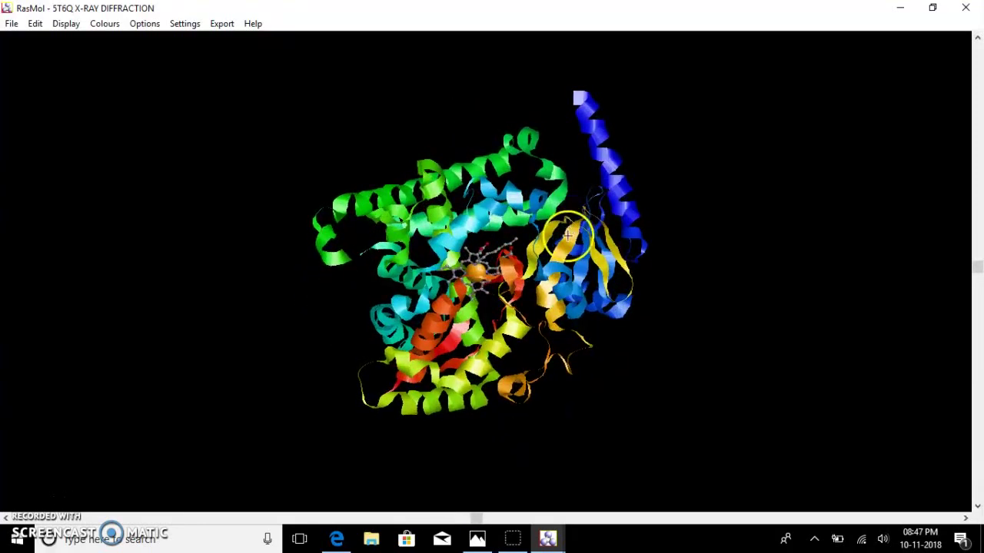
{"action": "left_click", "coordinate": [513, 321]}
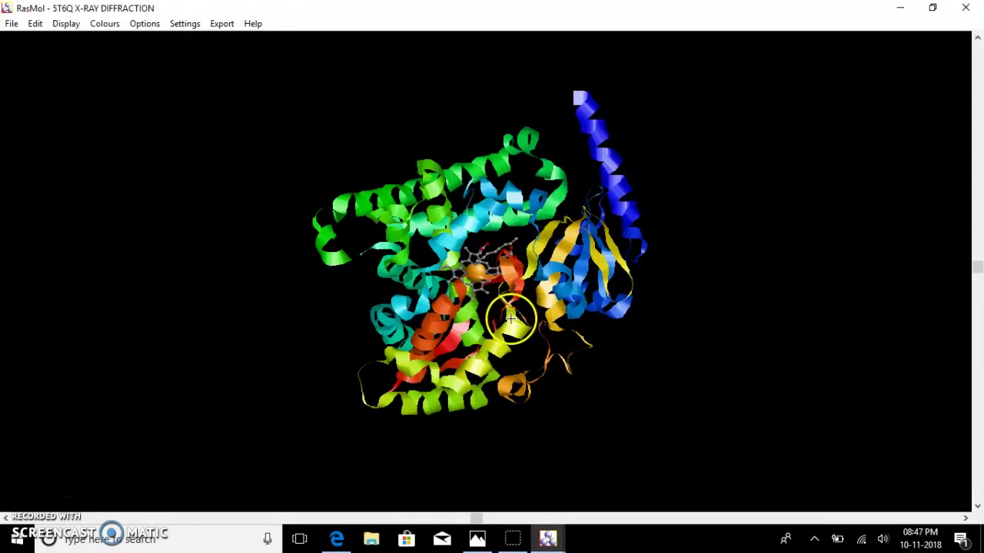
{"action": "mouse_move", "coordinate": [419, 284]}
{"action": "right_mouse_down"}
{"action": "mouse_move", "coordinate": [450, 338]}
{"action": "mouse_move", "coordinate": [542, 284]}
{"action": "mouse_move", "coordinate": [551, 227]}
{"action": "mouse_move", "coordinate": [460, 169]}
{"action": "mouse_move", "coordinate": [354, 246]}
{"action": "mouse_move", "coordinate": [361, 301]}
{"action": "mouse_move", "coordinate": [432, 344]}
{"action": "mouse_move", "coordinate": [492, 265]}
{"action": "mouse_move", "coordinate": [448, 252]}
{"action": "mouse_move", "coordinate": [403, 277]}
{"action": "right_mouse_up"}
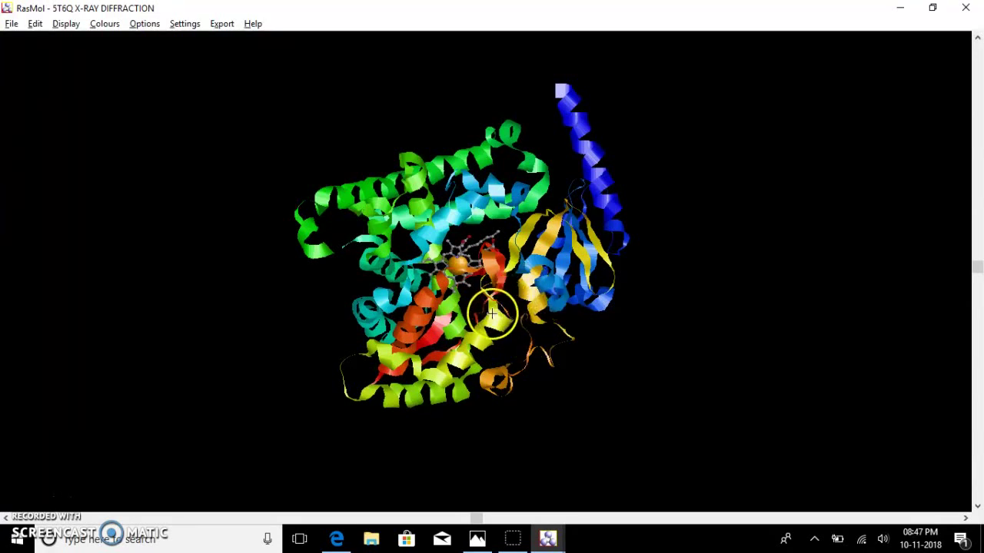
- Zoom in on the haem group, rotate slightly around it, then zoom back out to the full protein
{"action": "scroll", "coordinate": [491, 315], "scroll_direction": "up", "scroll_amount": 10}
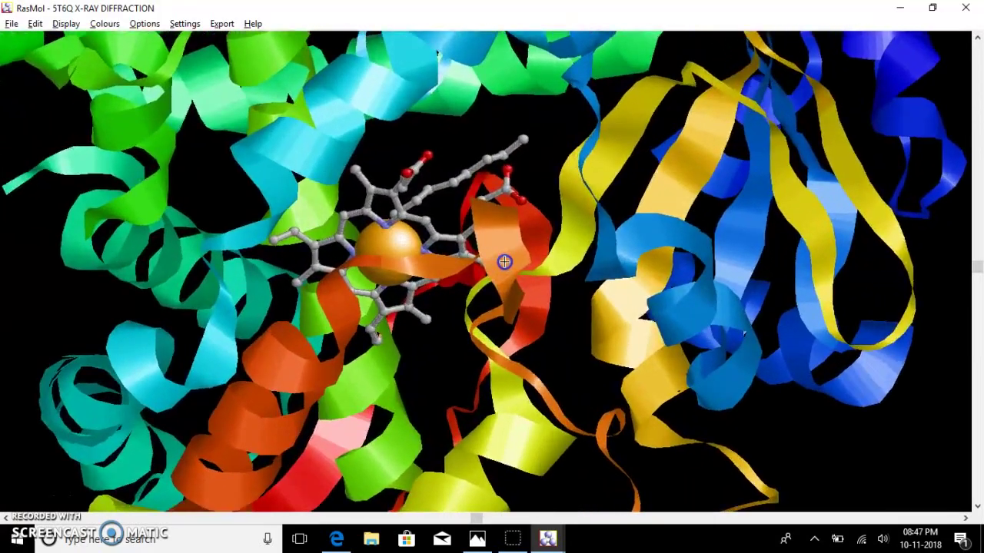
{"action": "mouse_move", "coordinate": [504, 262]}
{"action": "left_mouse_down", "text": "shift"}
{"action": "mouse_move", "coordinate": [508, 322]}
{"action": "mouse_move", "coordinate": [520, 260]}
{"action": "left_mouse_up", "text": "shift"}
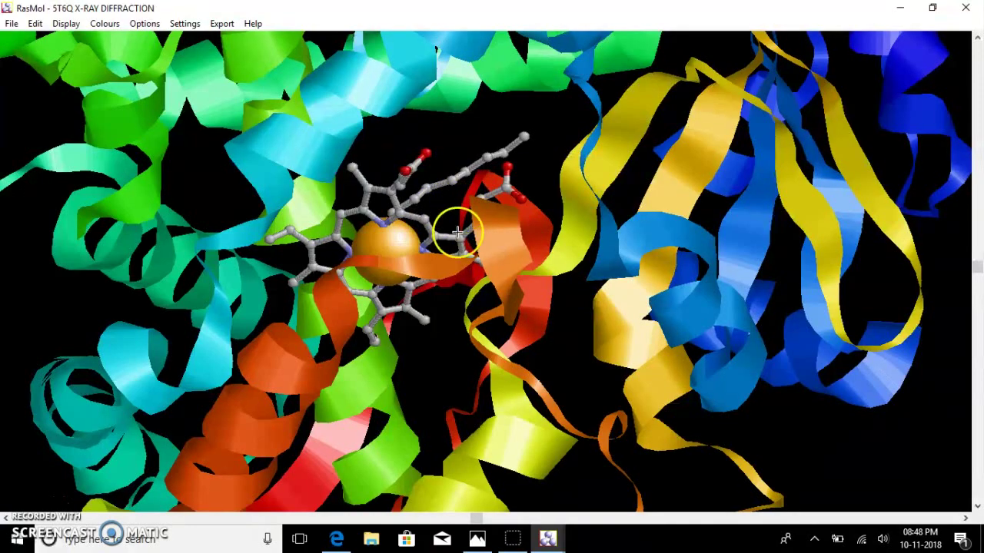
{"action": "left_click_drag", "start_coordinate": [509, 224], "coordinate": [528, 274]}
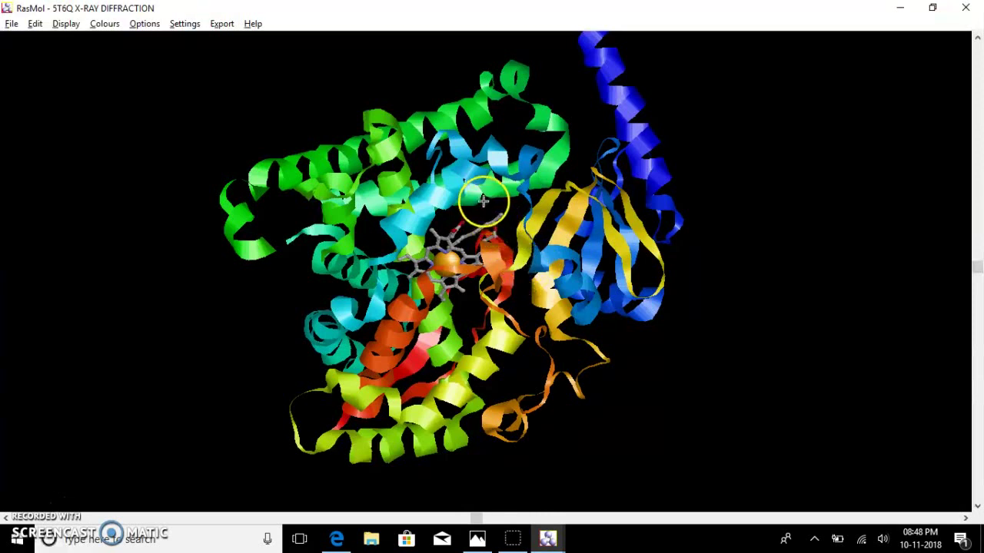
{"action": "scroll", "coordinate": [411, 194], "scroll_direction": "down", "scroll_amount": 3}
{"action": "left_click_drag", "start_coordinate": [410, 194], "coordinate": [372, 281]}
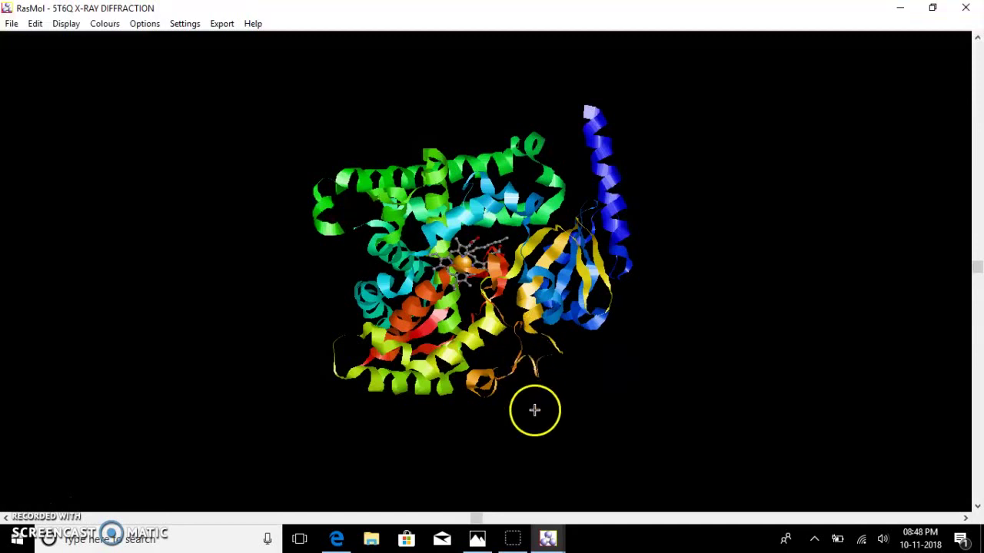
- Run reset in the Command Line to restore 5T6Q's default orientation, then move the window aside
{"action": "mouse_move", "coordinate": [549, 540]}
{"action": "left_click", "coordinate": [507, 491]}
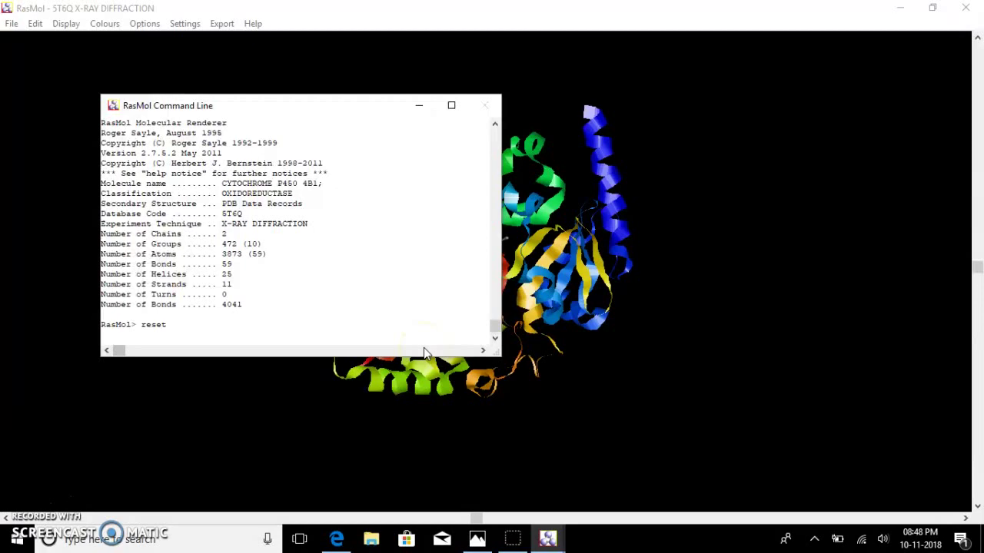
{"action": "type", "text": "reset"}
{"action": "key", "text": "Return"}
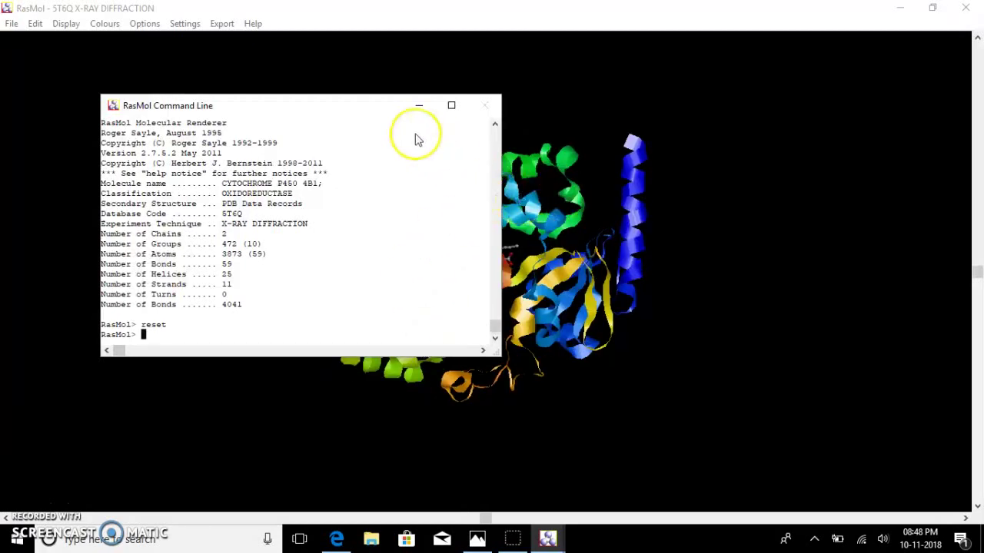
{"action": "left_click", "coordinate": [382, 105]}
{"action": "left_click_drag", "start_coordinate": [381, 105], "coordinate": [350, 67]}
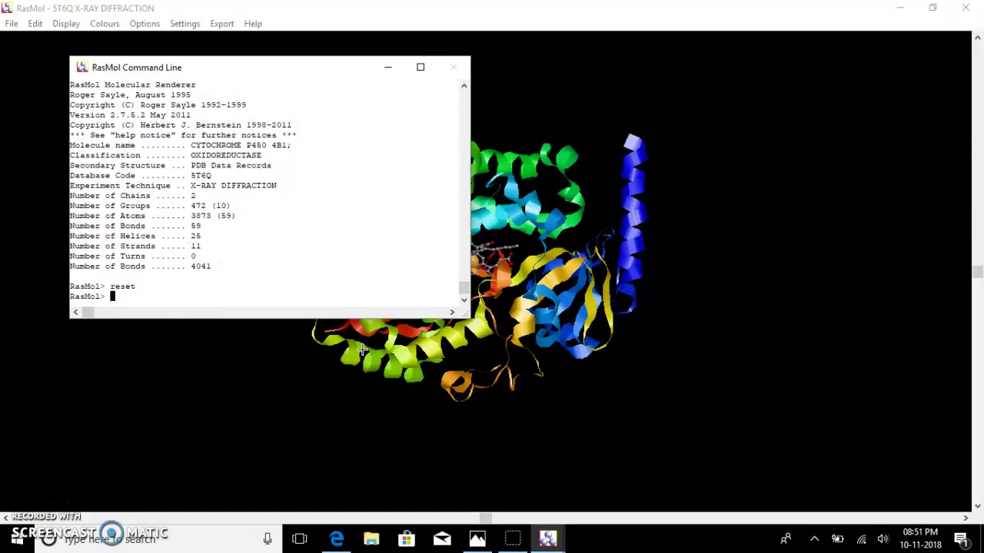
- Close the Command Line and redraw the protein as Ball & Stick
{"action": "left_click", "coordinate": [444, 64]}
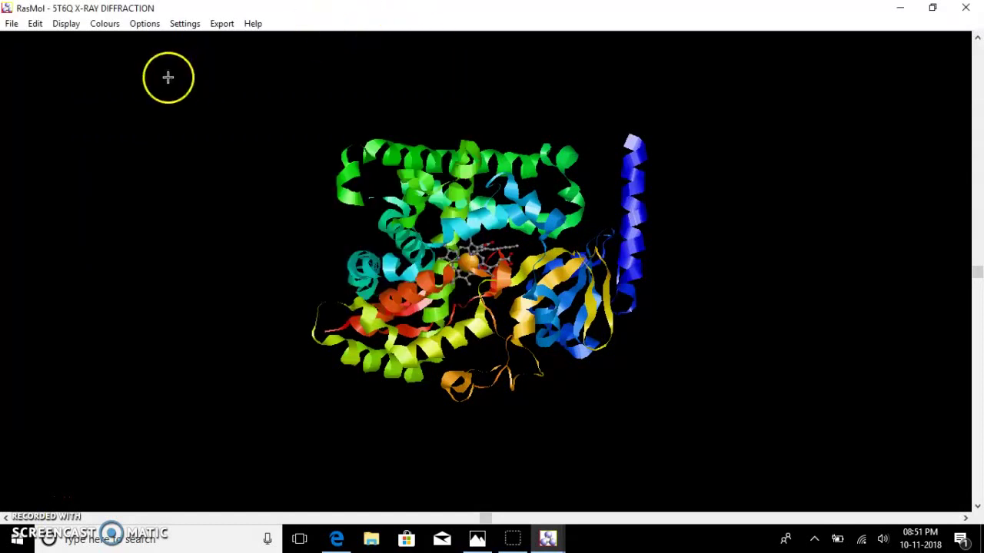
{"action": "left_click", "coordinate": [68, 24]}
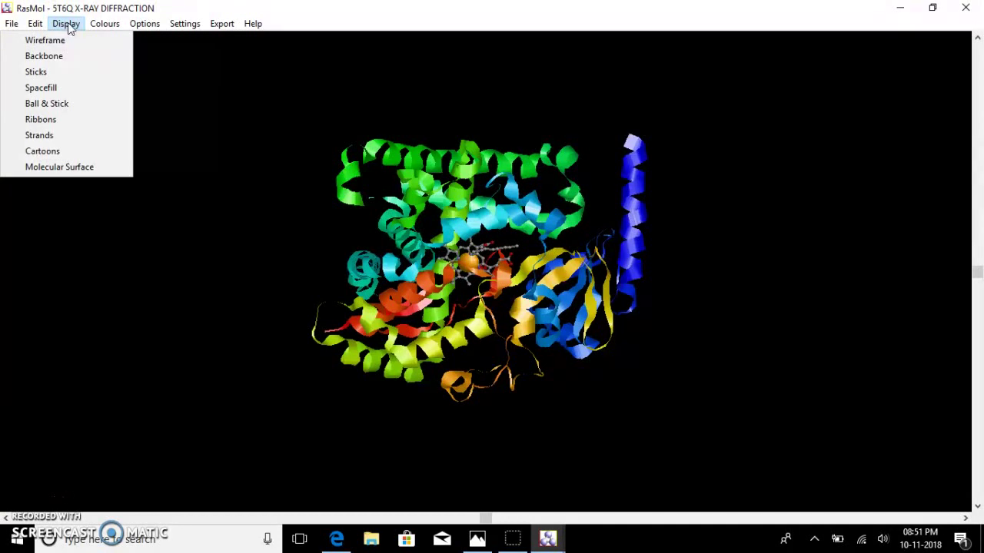
{"action": "left_click", "coordinate": [74, 105]}
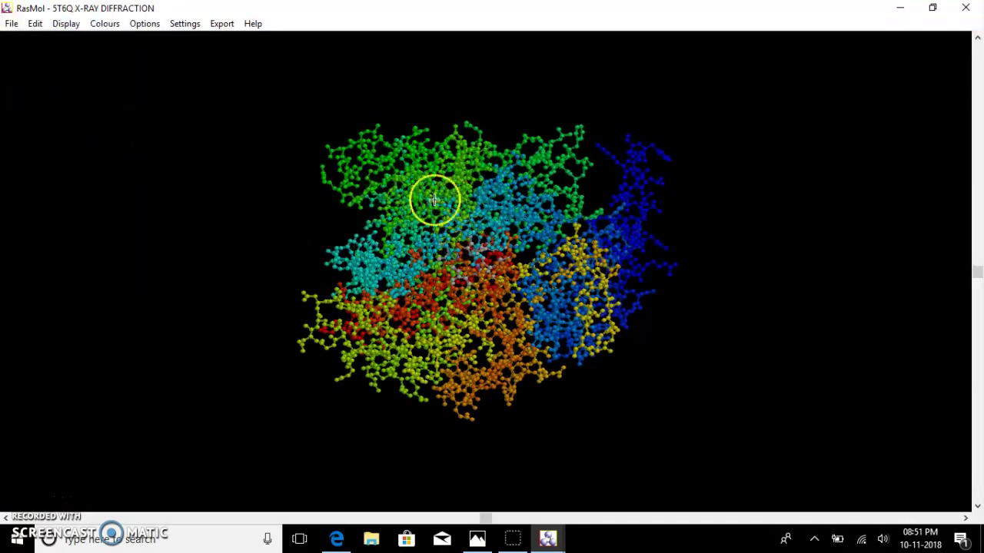
- Redraw the protein as rainbow-colored Strands
{"action": "left_click", "coordinate": [67, 24]}
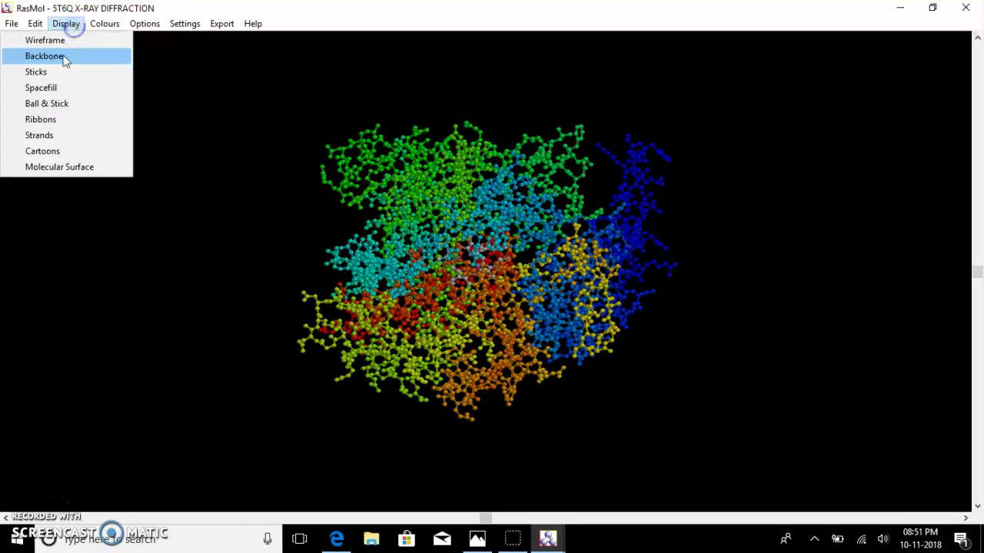
{"action": "left_click", "coordinate": [40, 136]}
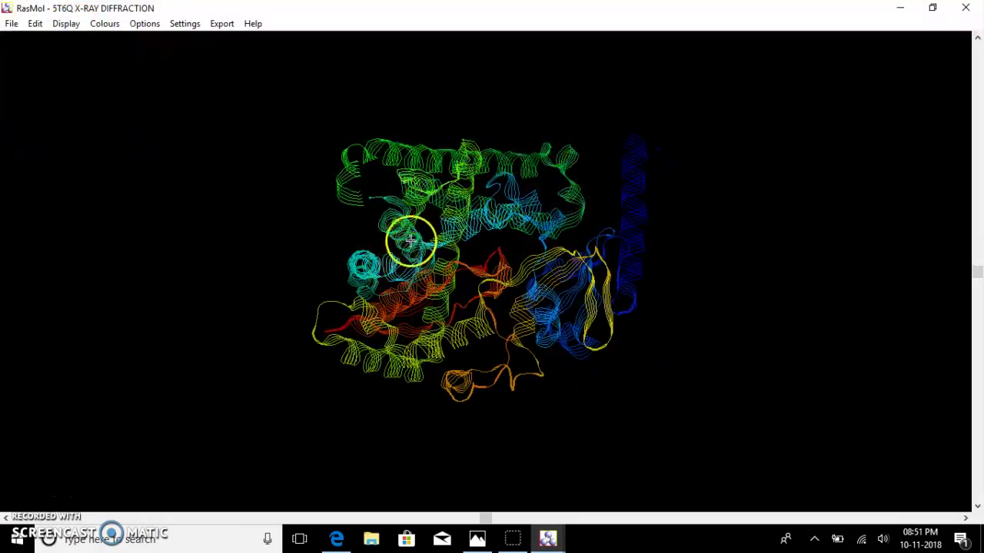
{"action": "left_click", "coordinate": [71, 26]}
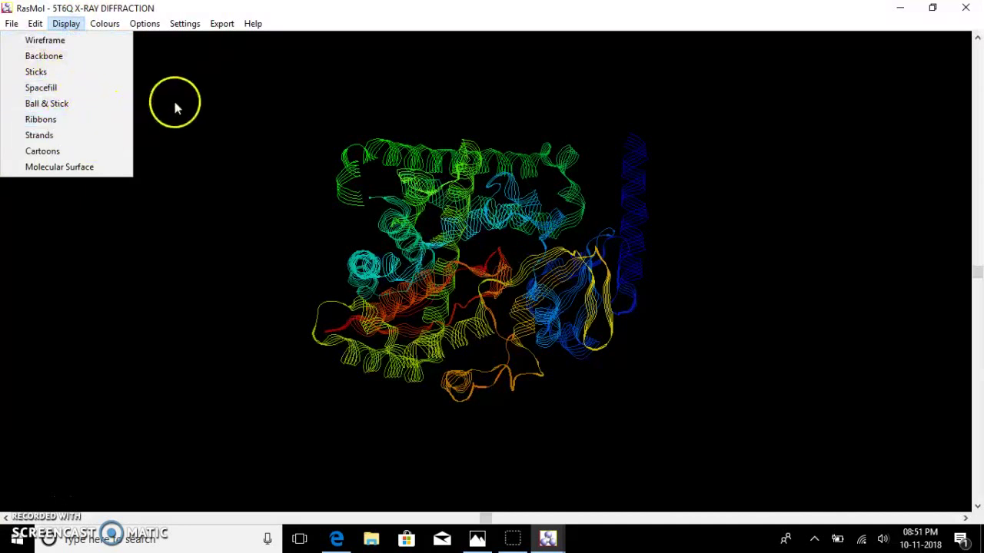
{"action": "left_click", "coordinate": [207, 55]}
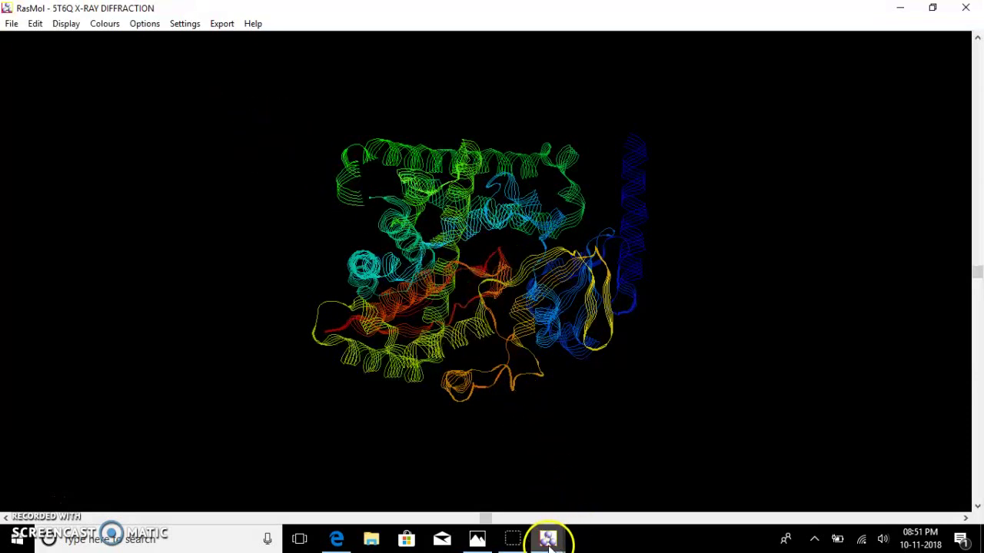
- Apply background blue in the Command Line, then minimize it to view the strands model
{"action": "mouse_move", "coordinate": [549, 541]}
{"action": "left_click", "coordinate": [504, 492]}
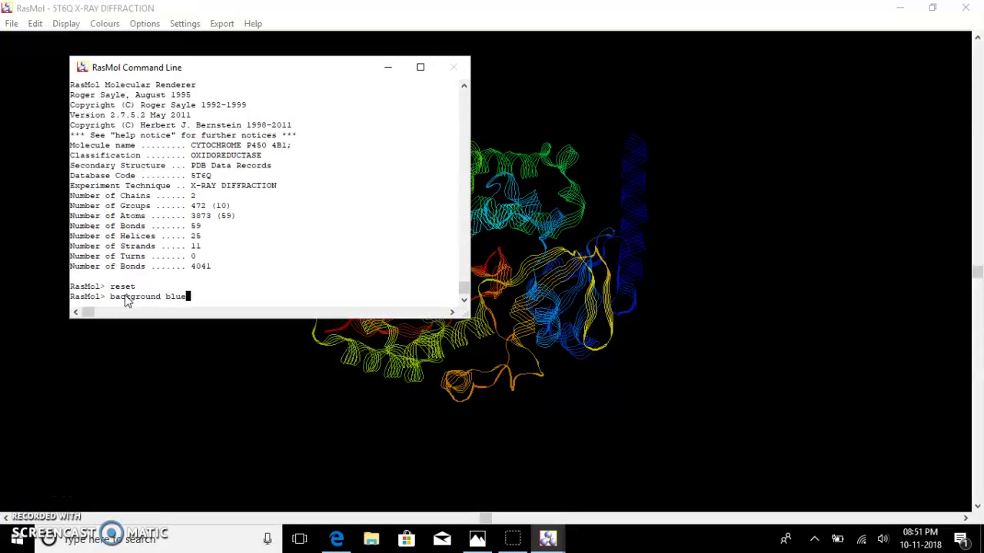
{"action": "key", "text": "Return"}
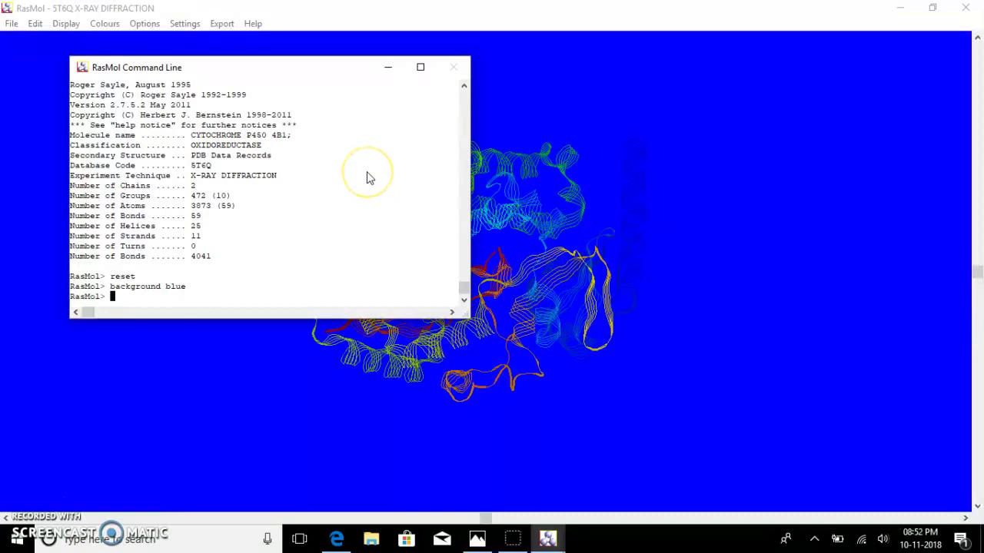
{"action": "left_click", "coordinate": [387, 69]}
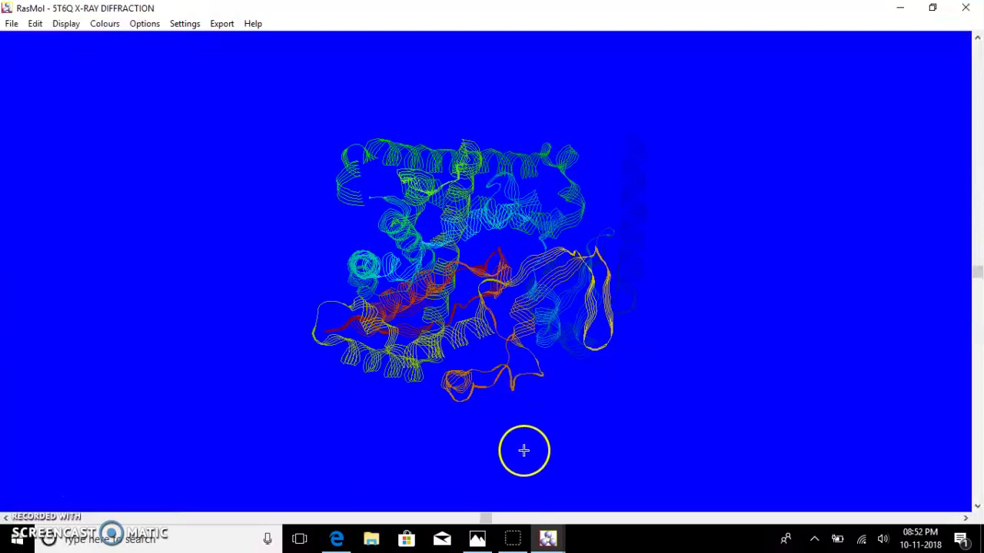
- Run select not protein and spacefill so the heme and waters show as spheres
{"action": "mouse_move", "coordinate": [550, 536]}
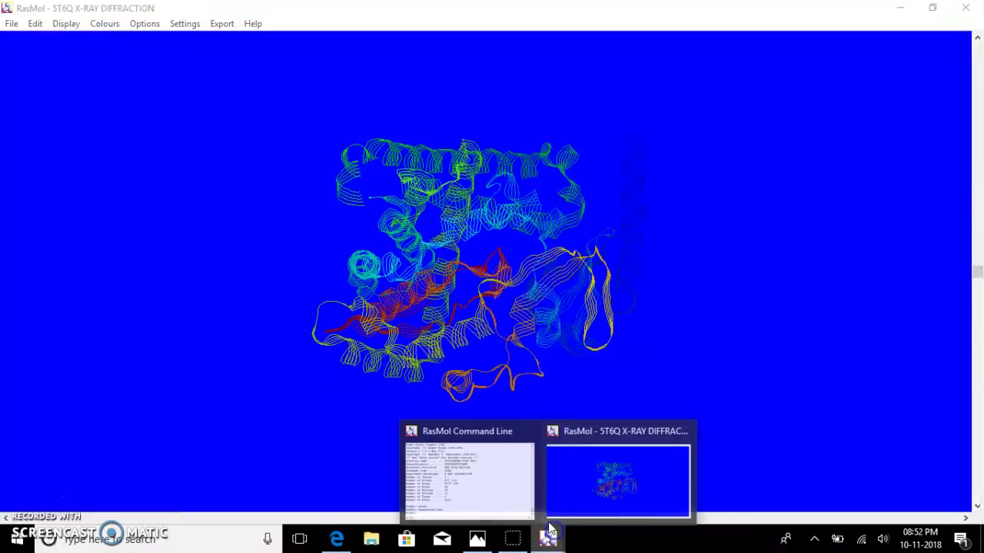
{"action": "left_click", "coordinate": [505, 487]}
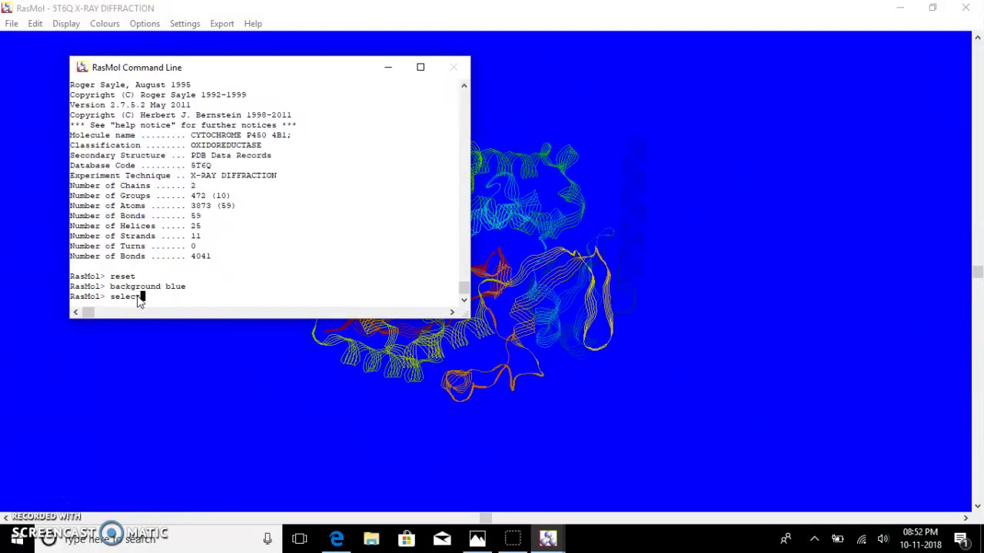
{"action": "type", "text": "select not protein"}
{"action": "key", "text": "Return"}
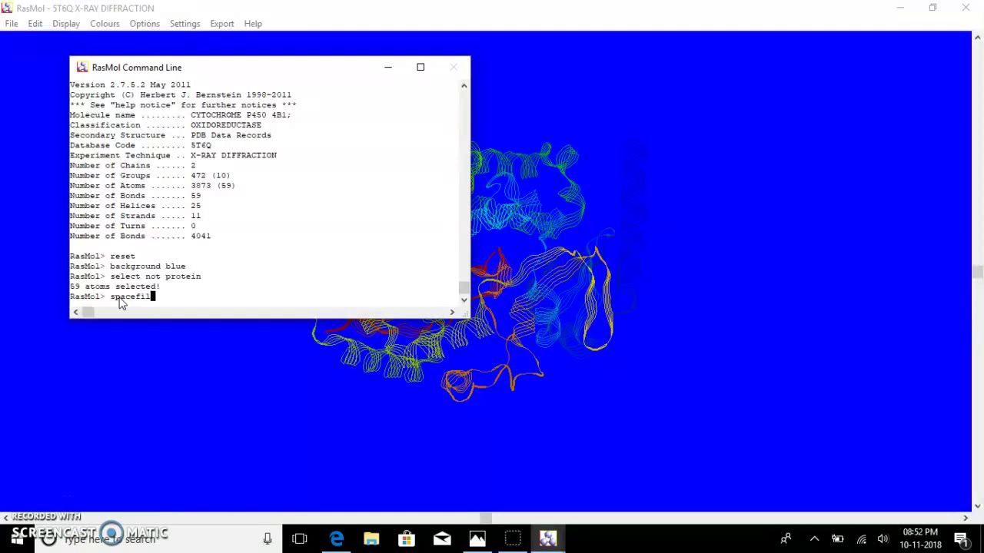
{"action": "key", "text": "Return"}
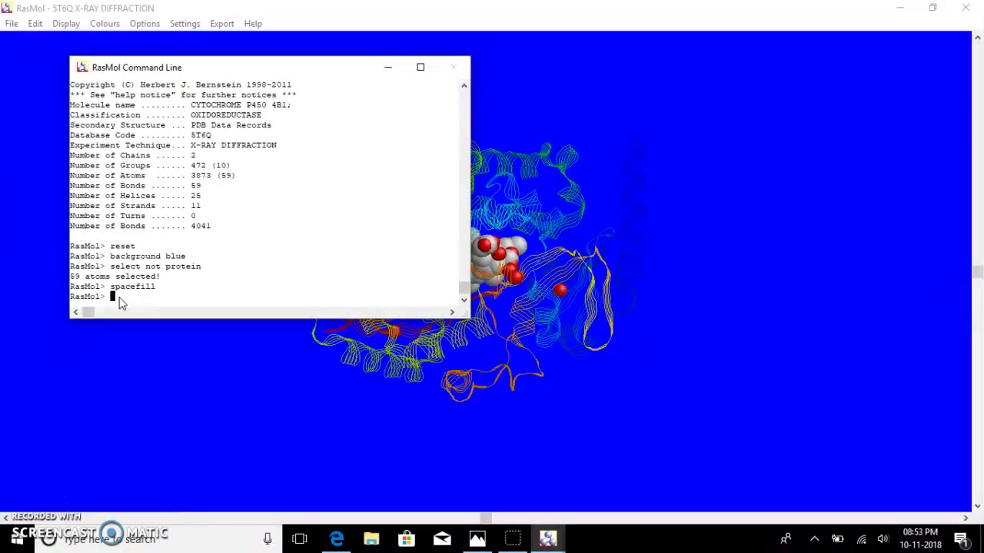
{"action": "left_click_drag", "start_coordinate": [334, 66], "coordinate": [223, 54]}
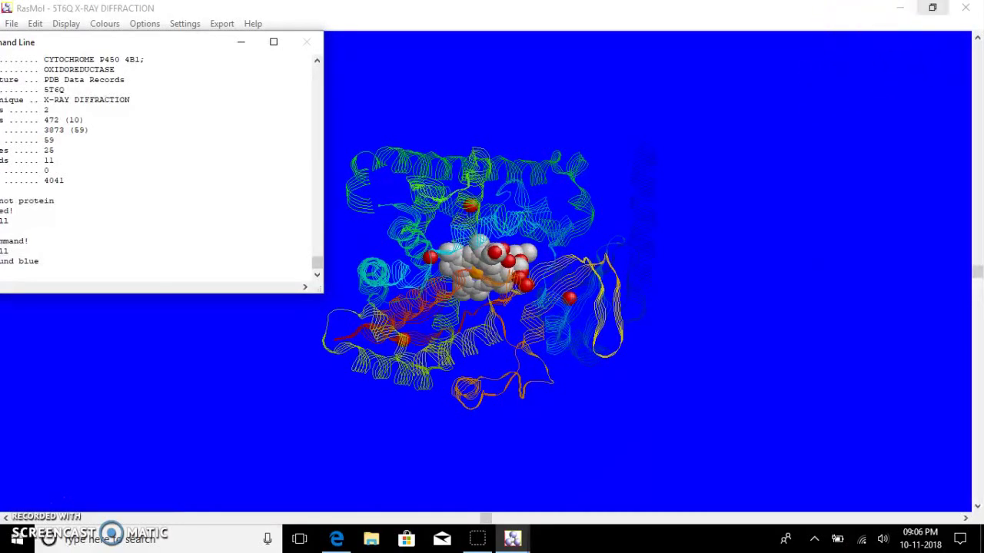
- Close RasMol and reopen the 5t6q structure, dismissing the information box
{"action": "left_click", "coordinate": [965, 8]}
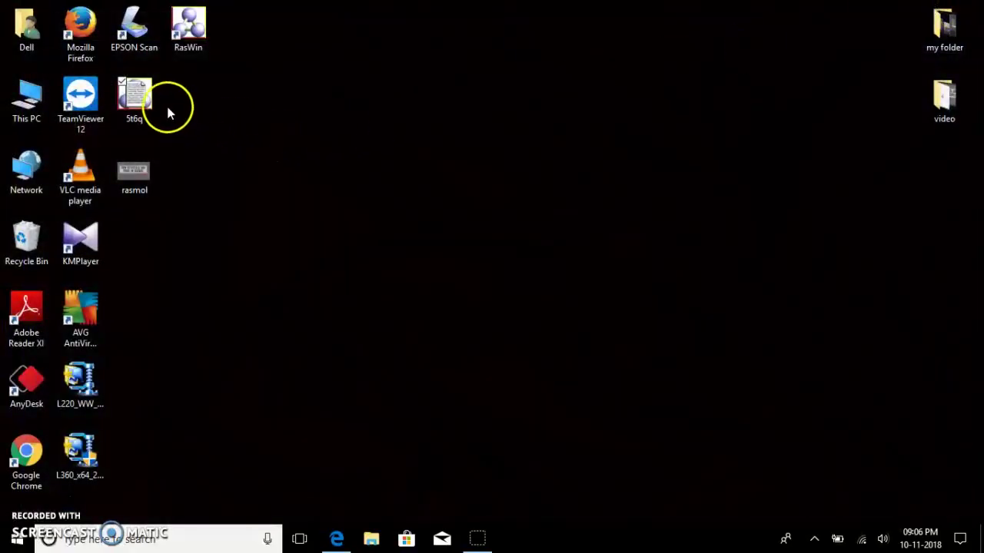
{"action": "double_click", "coordinate": [146, 100]}
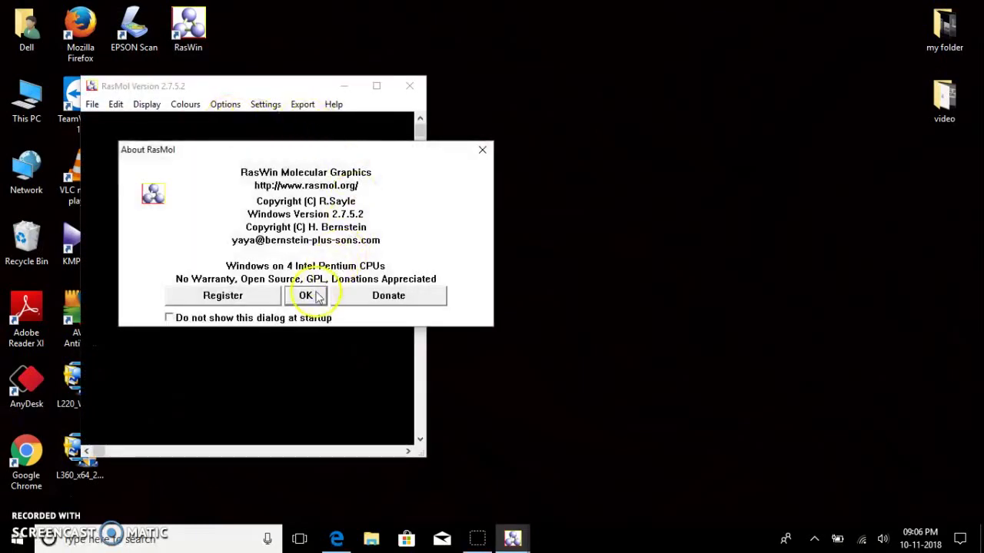
{"action": "left_click", "coordinate": [307, 296]}
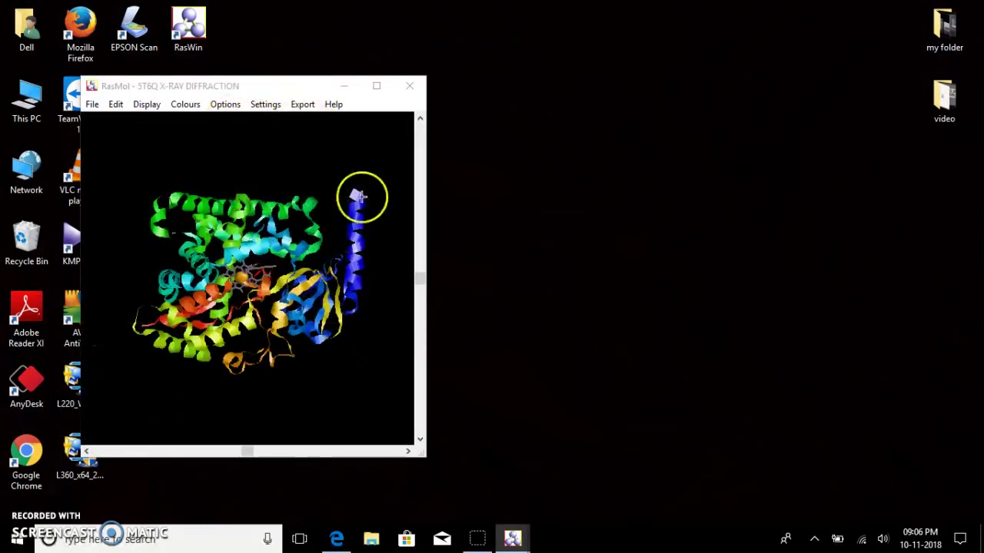
- Maximize the window, draw 5T6Q as Ball & Stick, and zoom in
{"action": "left_click", "coordinate": [377, 85]}
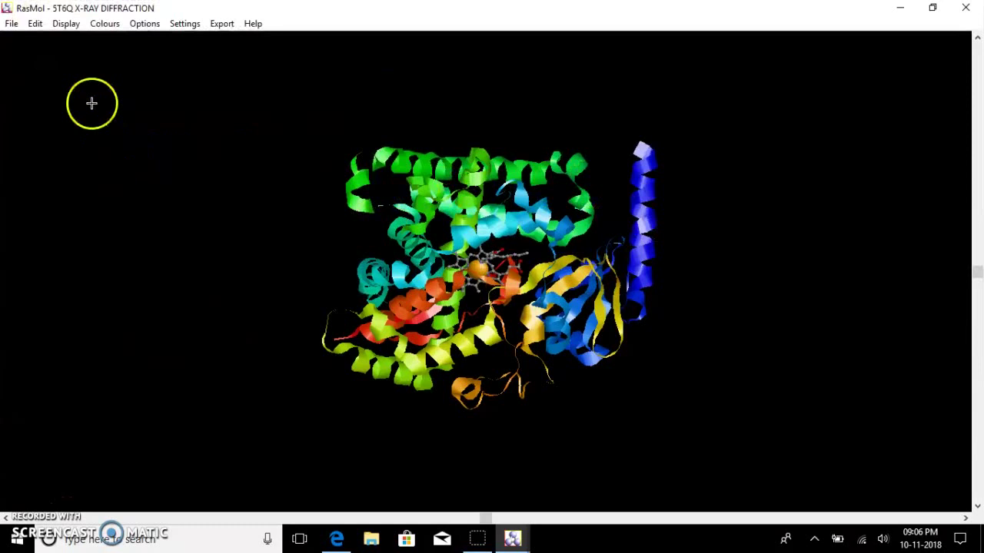
{"action": "left_click", "coordinate": [67, 25]}
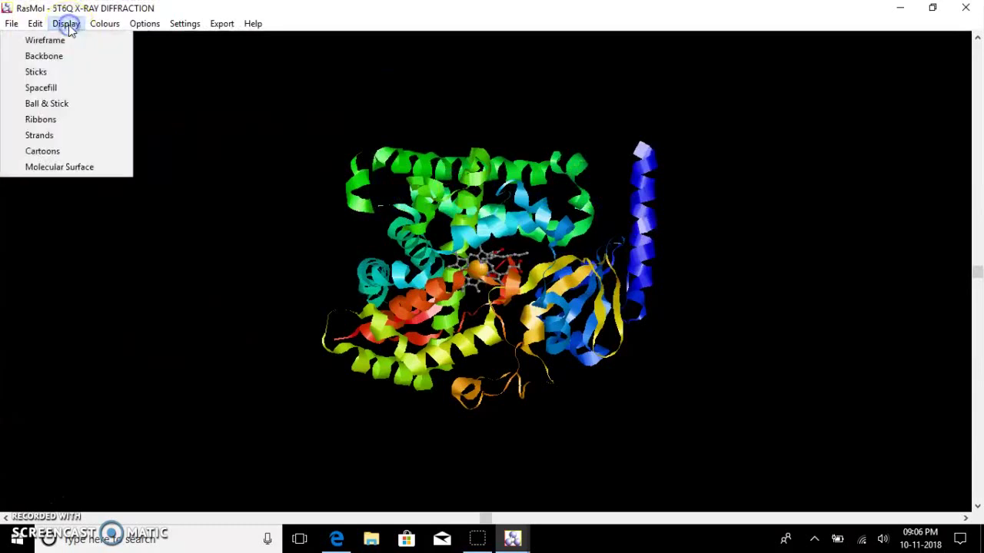
{"action": "left_click", "coordinate": [59, 103]}
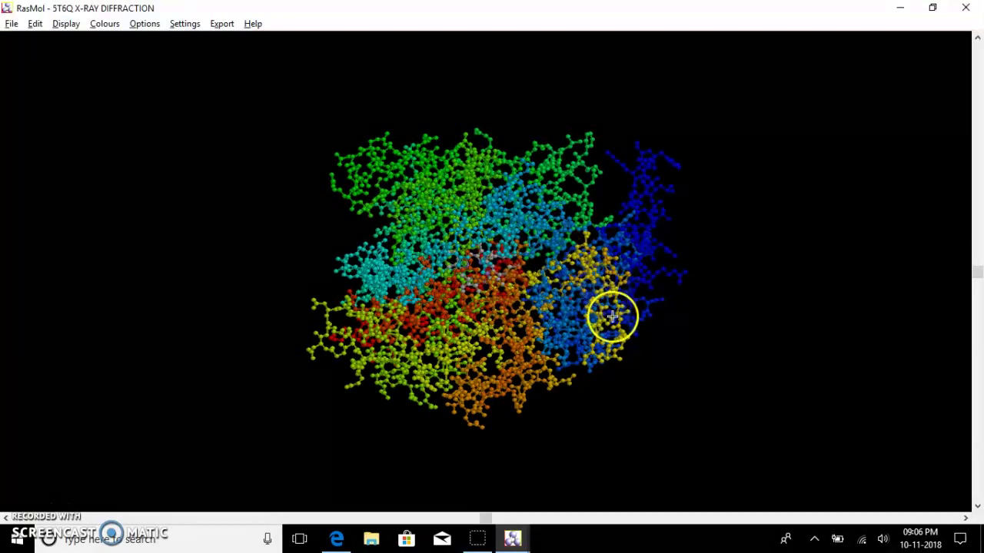
{"action": "left_click_drag", "start_coordinate": [612, 333], "coordinate": [614, 298], "text": "shift"}
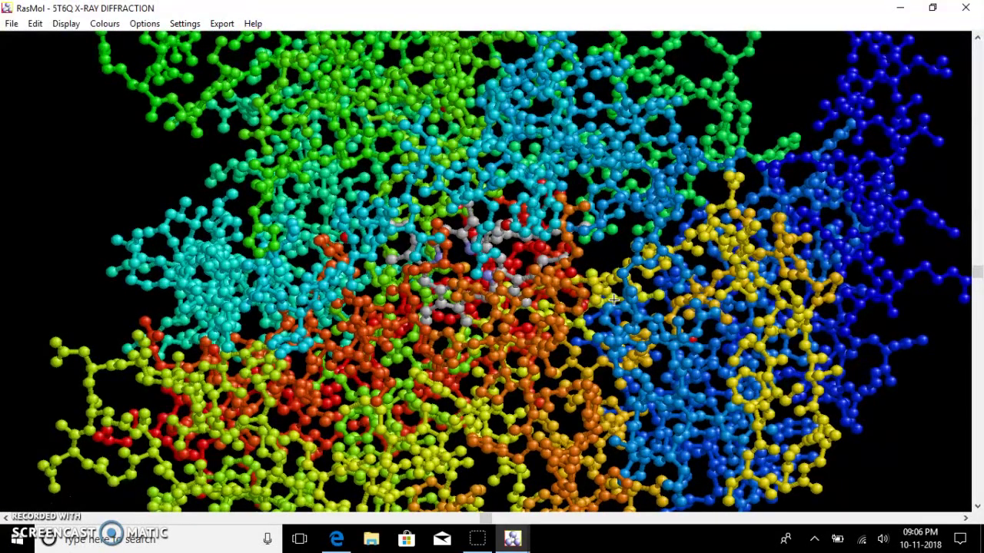
- Measure an 8.34 Å distance with Pick Distance, then a 65.10° angle with Pick Angle across three atoms
{"action": "left_click", "coordinate": [185, 24]}
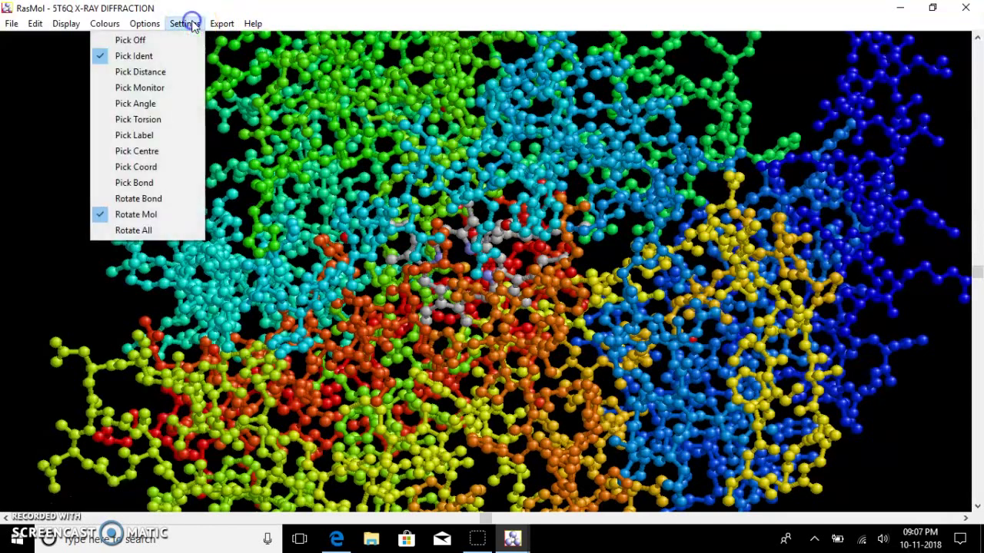
{"action": "left_click", "coordinate": [158, 74]}
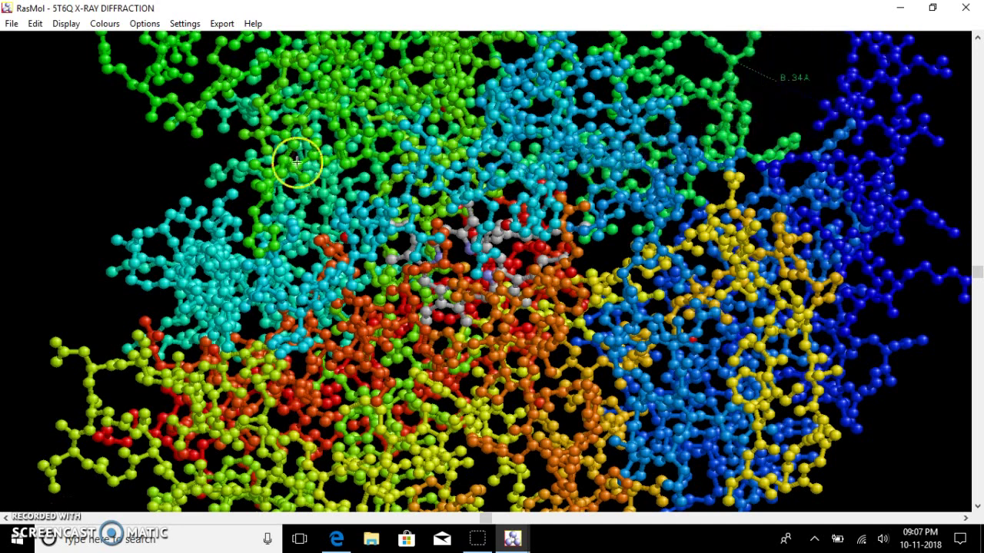
{"action": "left_click", "coordinate": [186, 24]}
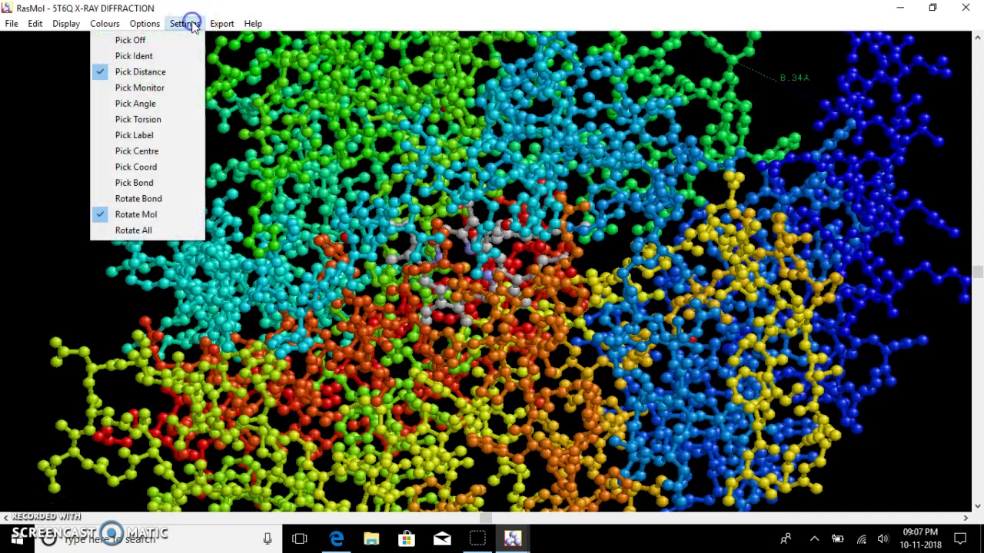
{"action": "left_click", "coordinate": [146, 104]}
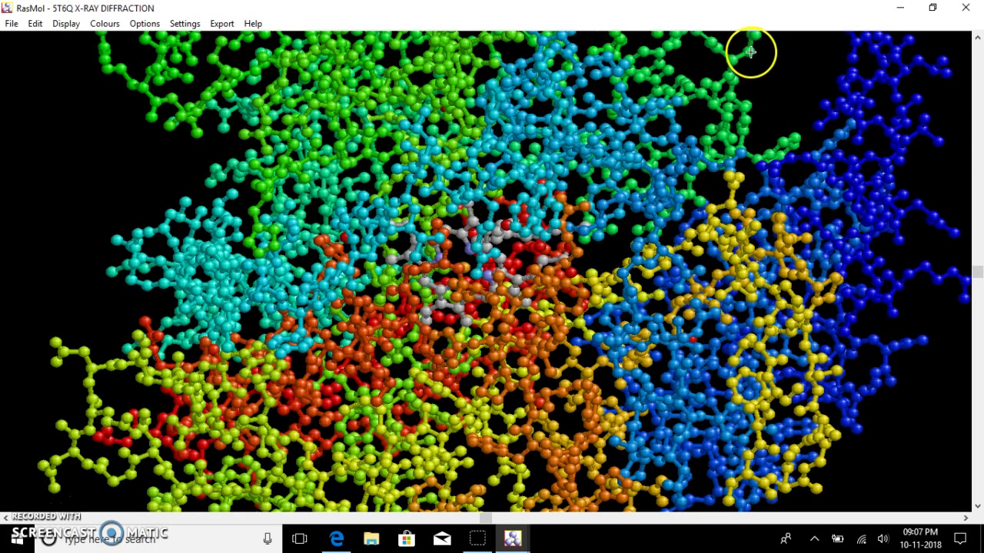
{"action": "left_click", "coordinate": [819, 103]}
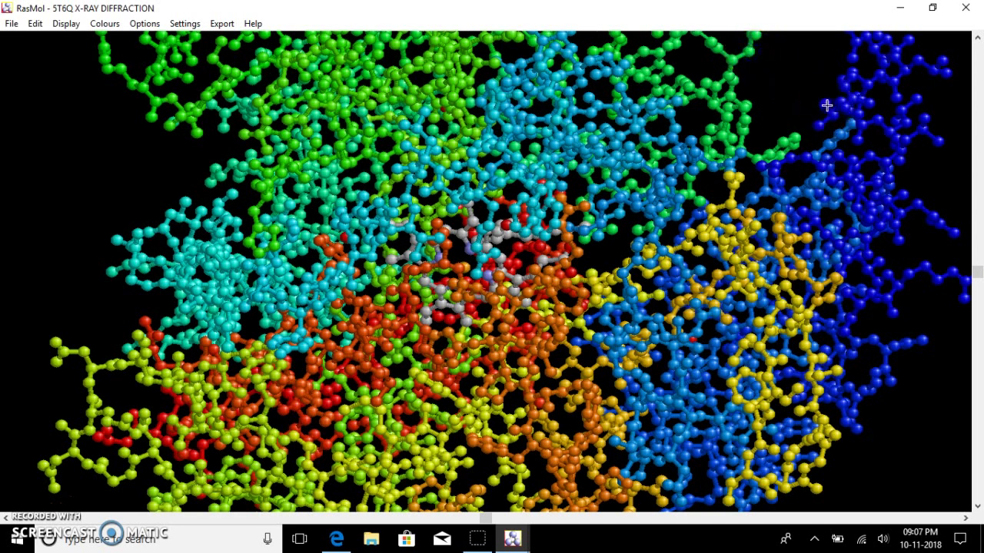
{"action": "left_click", "coordinate": [797, 139]}
{"action": "left_click", "coordinate": [794, 137]}
{"action": "left_click", "coordinate": [756, 69]}
{"action": "left_click", "coordinate": [783, 130]}
{"action": "left_click", "coordinate": [804, 70]}
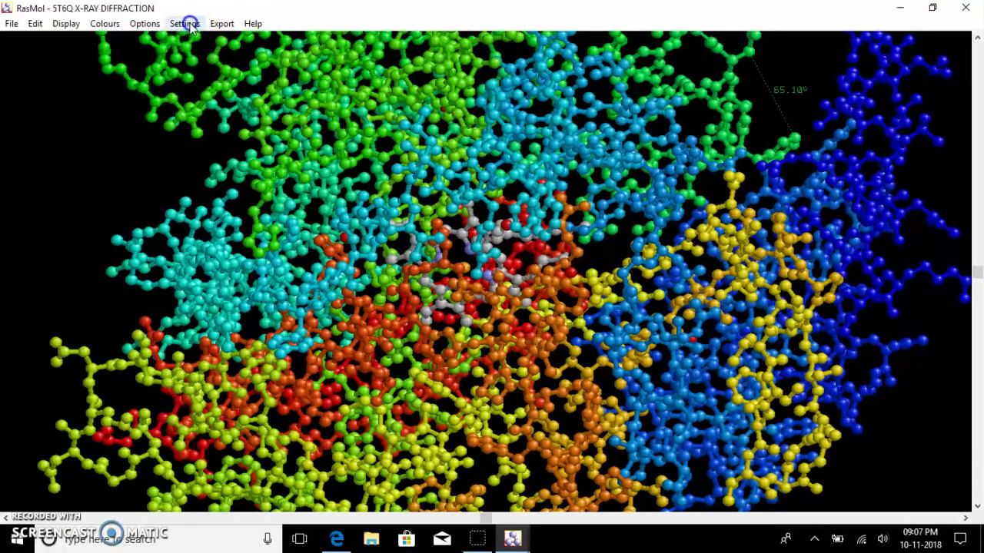
- Switch to Pick Torsion to measure a torsion angle across four protein atoms
{"action": "left_click", "coordinate": [187, 24]}
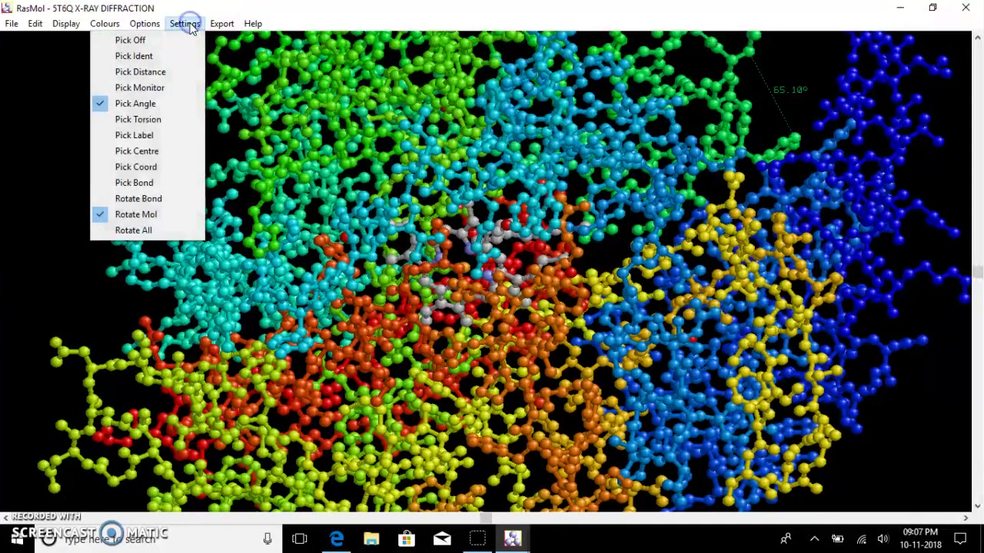
{"action": "left_click", "coordinate": [153, 120]}
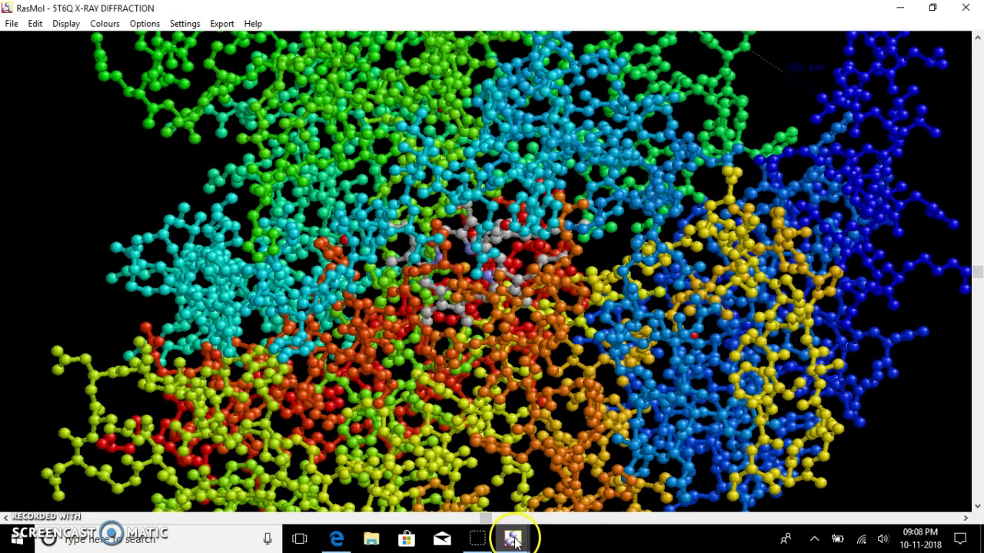
{"action": "mouse_move", "coordinate": [514, 541]}
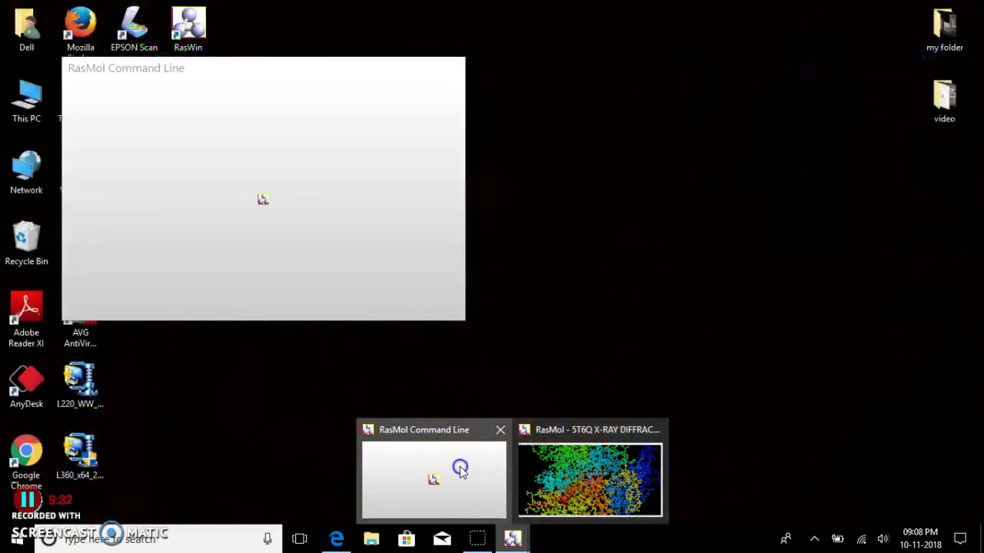
{"action": "left_click", "coordinate": [459, 468]}
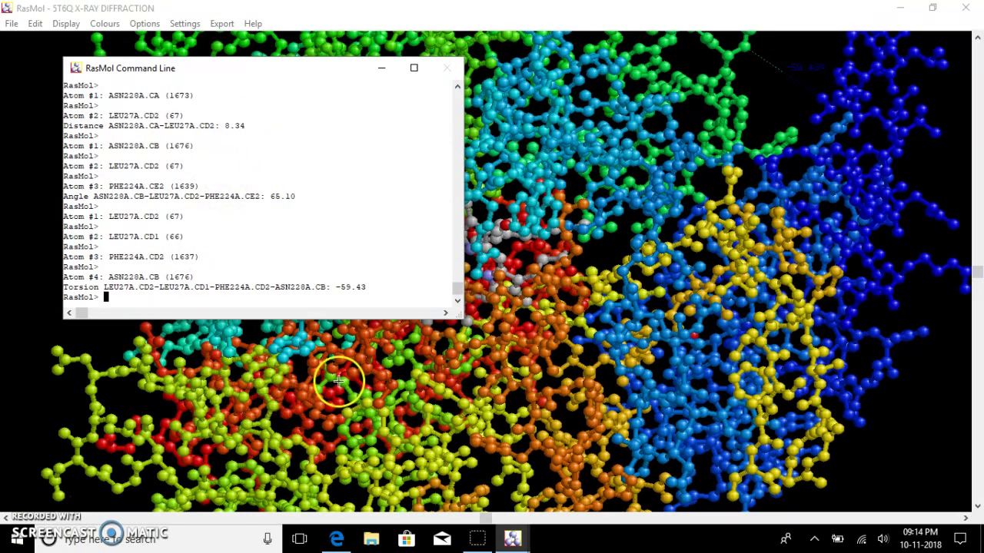
{"action": "left_click", "coordinate": [613, 225]}
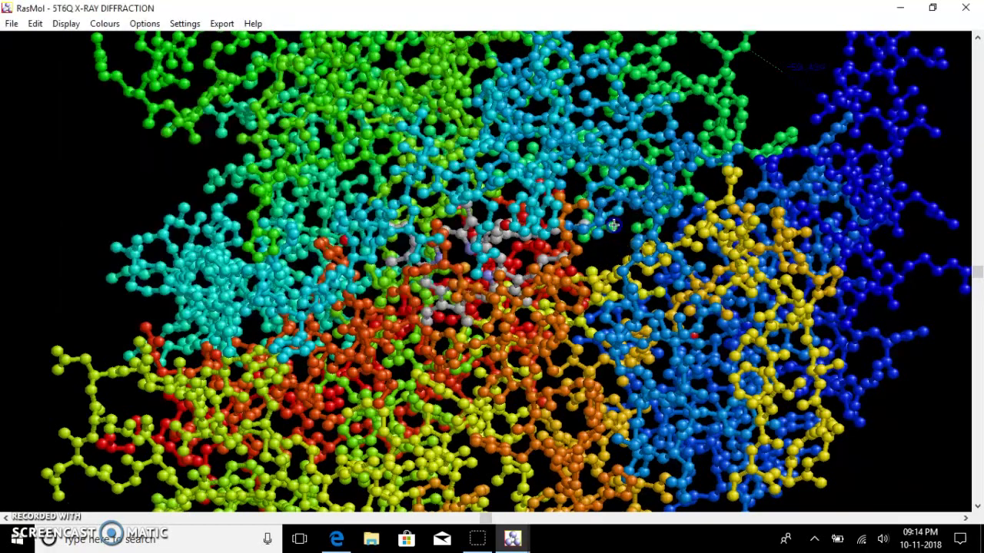
{"action": "mouse_move", "coordinate": [511, 534]}
{"action": "left_click", "coordinate": [475, 490]}
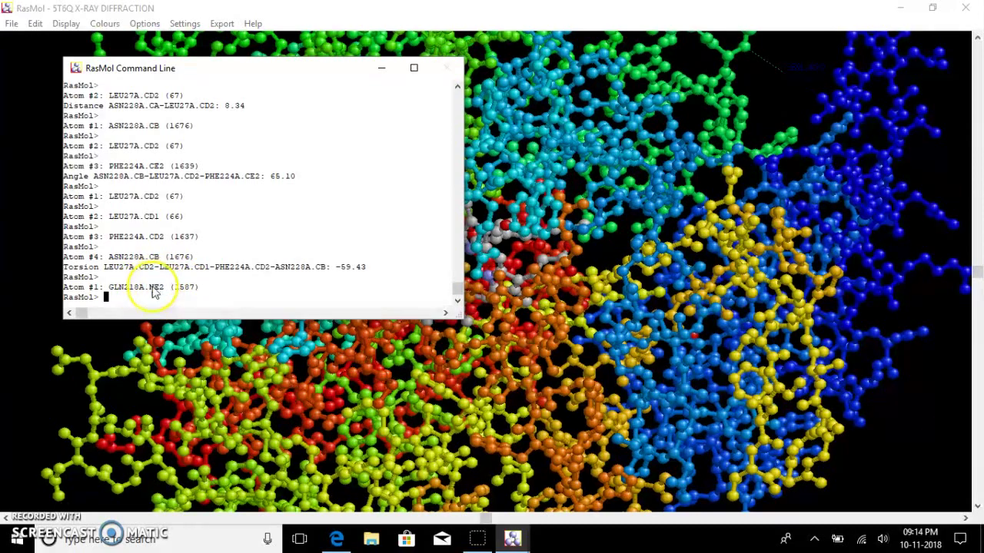
{"action": "left_click", "coordinate": [381, 69]}
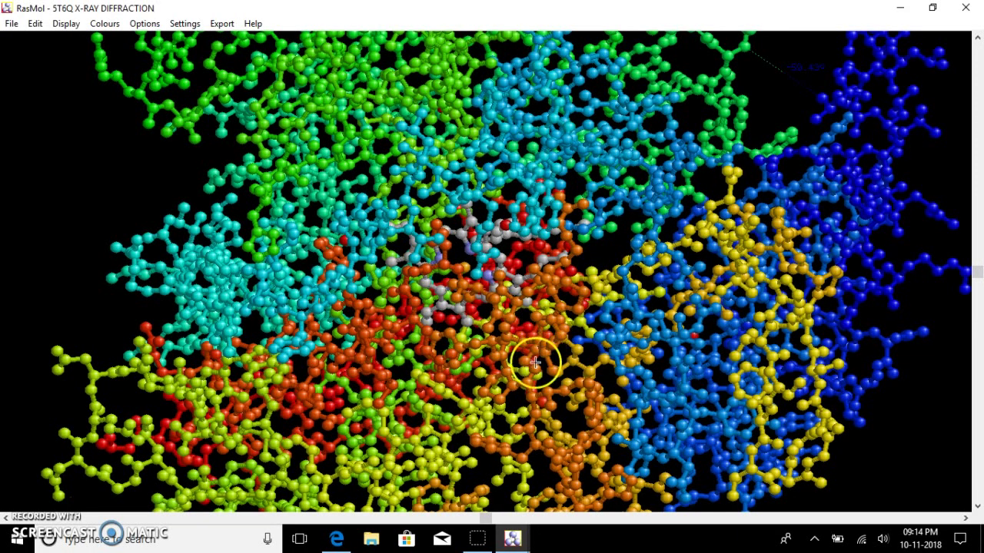
{"action": "mouse_move", "coordinate": [514, 537]}
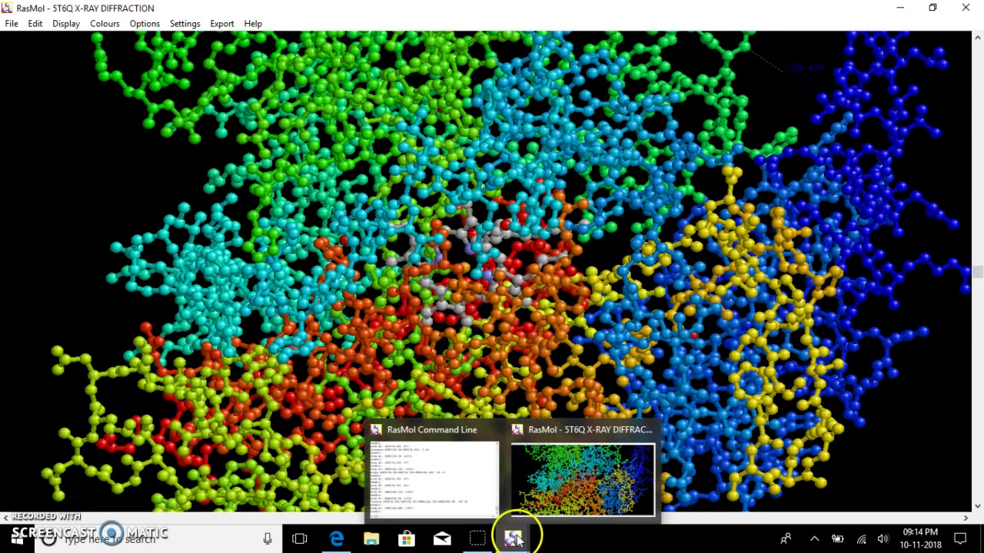
- Label every atom with the label command and zoom in on the labels
{"action": "left_click", "coordinate": [474, 487]}
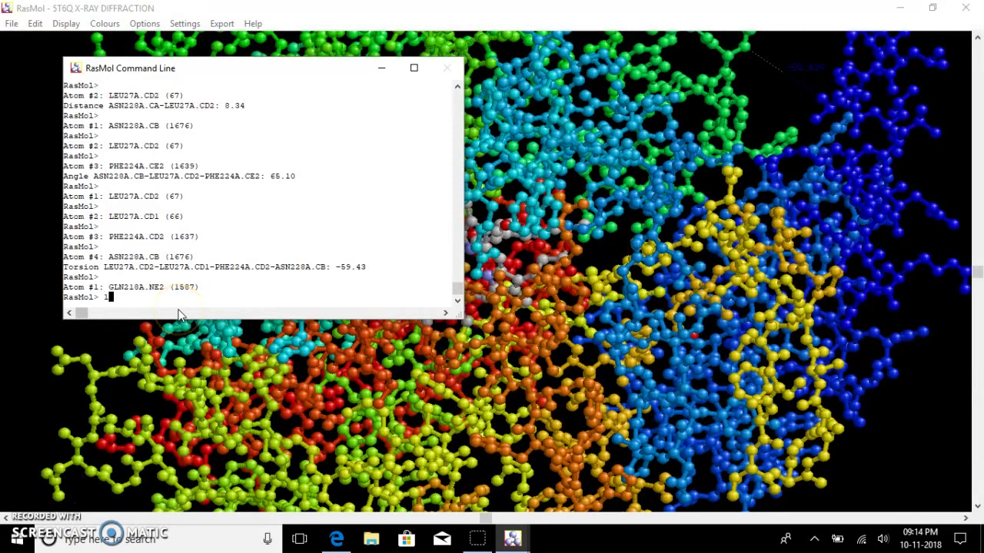
{"action": "type", "text": "label"}
{"action": "key", "text": "Return"}
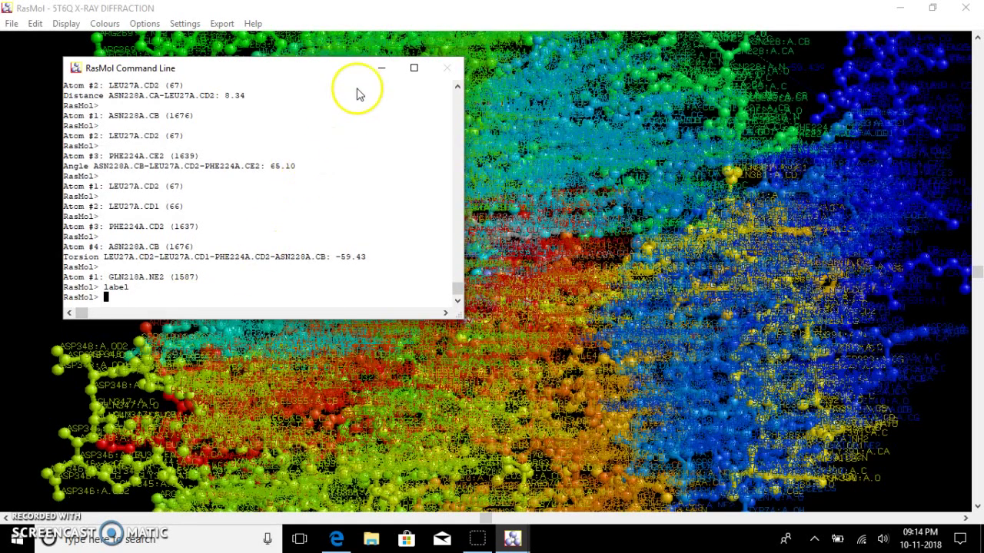
{"action": "left_click", "coordinate": [381, 68]}
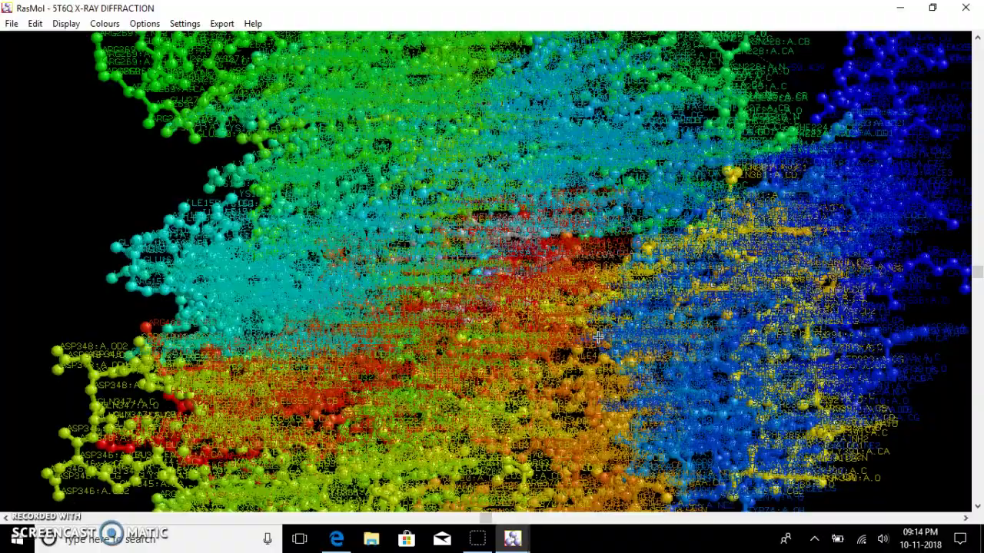
{"action": "left_click_drag", "start_coordinate": [609, 357], "coordinate": [681, 338], "text": "shift"}
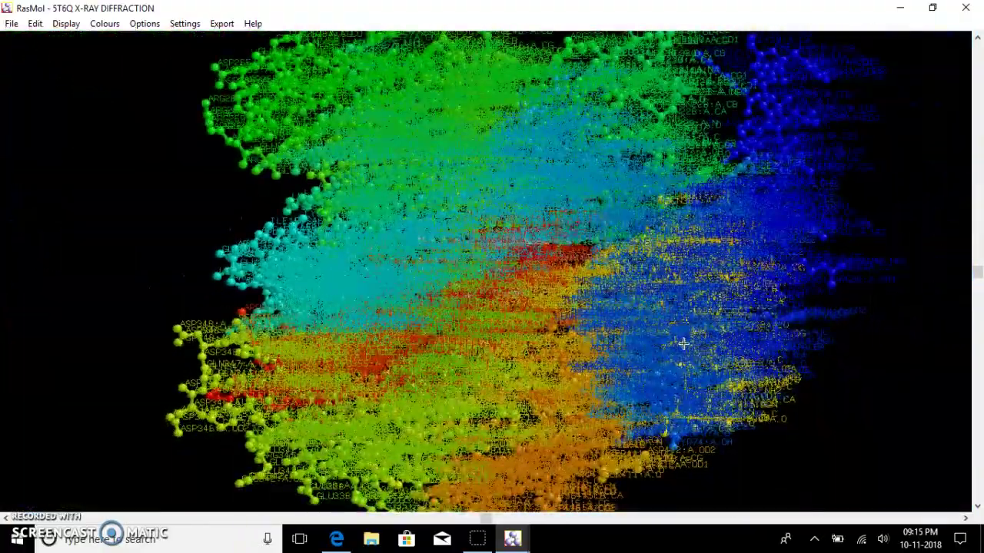
{"action": "left_click", "coordinate": [673, 334]}
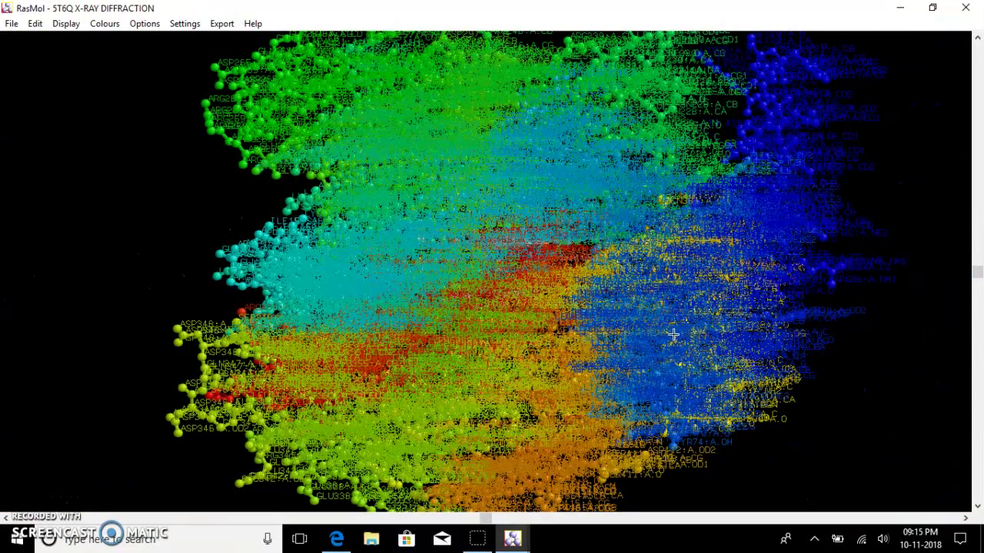
{"action": "left_click", "coordinate": [615, 388]}
- Run zap in the Command Line to clear the 5T6Q molecule from the display
{"action": "left_click", "coordinate": [521, 532]}
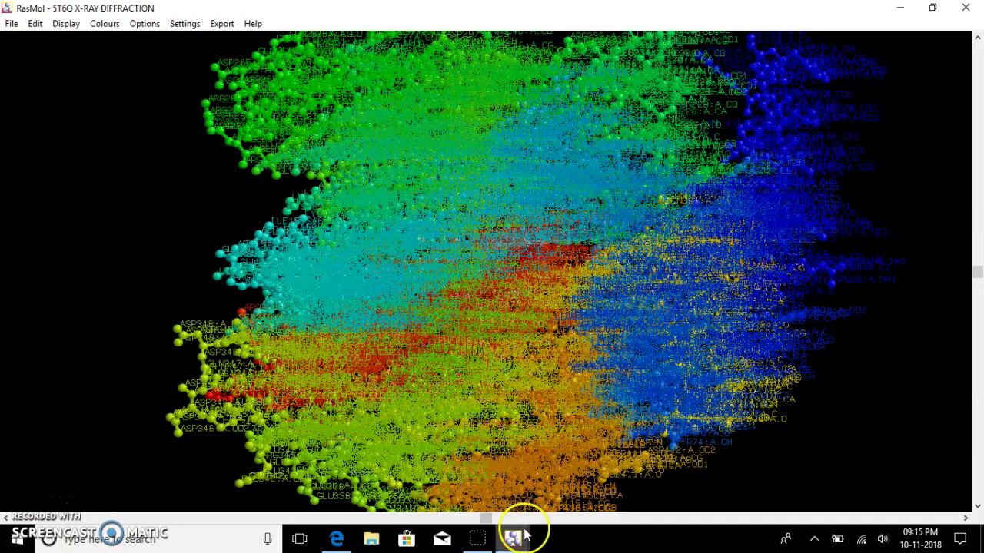
{"action": "left_click", "coordinate": [484, 500]}
{"action": "left_click", "coordinate": [269, 302]}
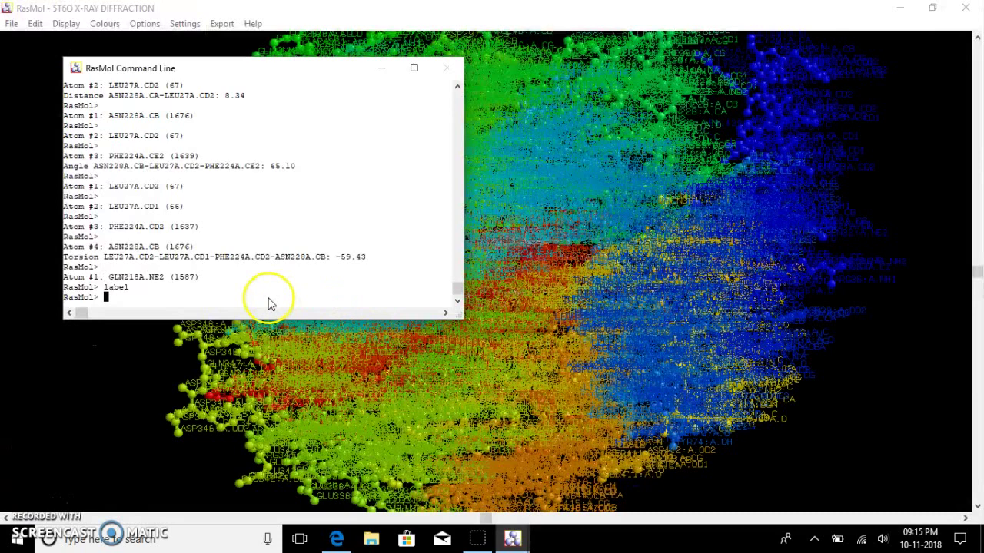
{"action": "type", "text": "zap"}
{"action": "left_click", "coordinate": [264, 419]}
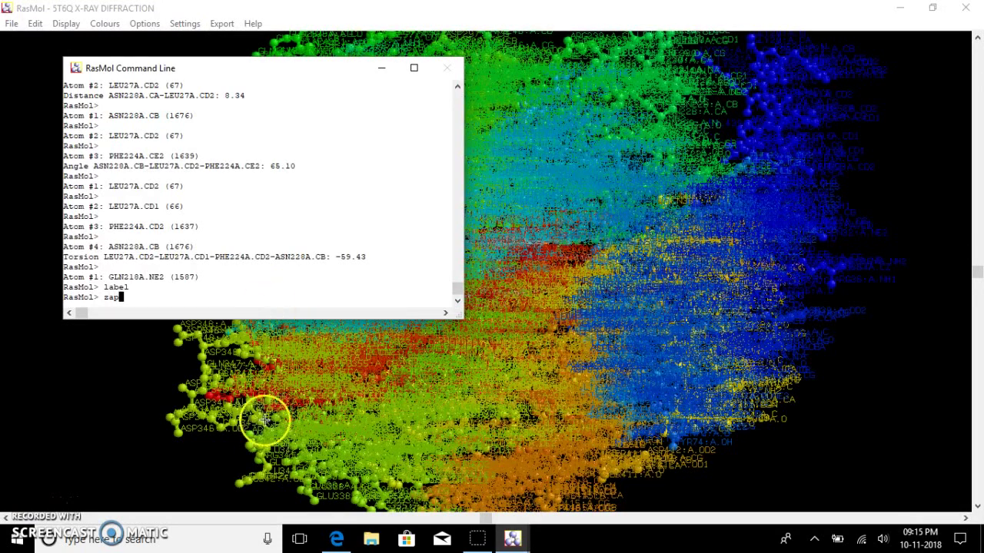
{"action": "key", "text": "Return"}
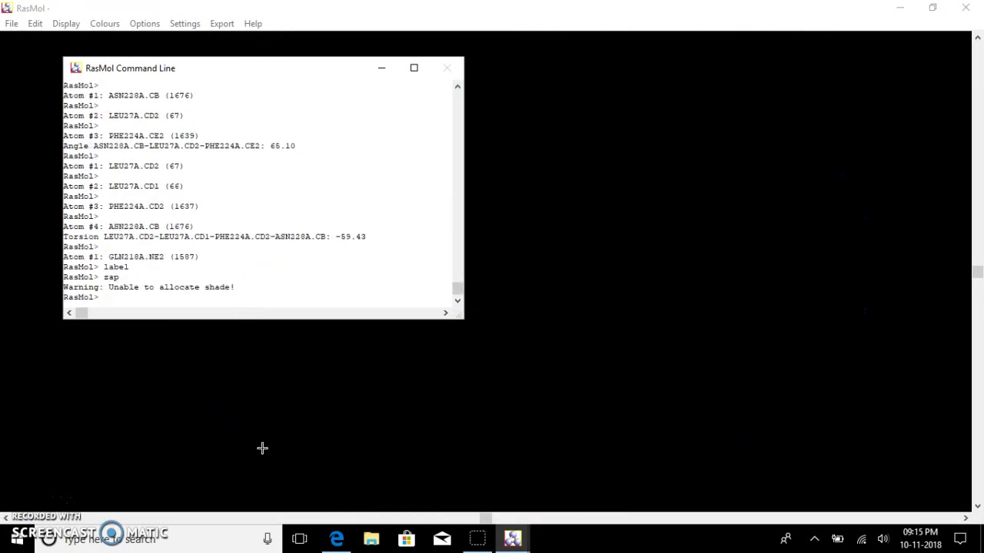